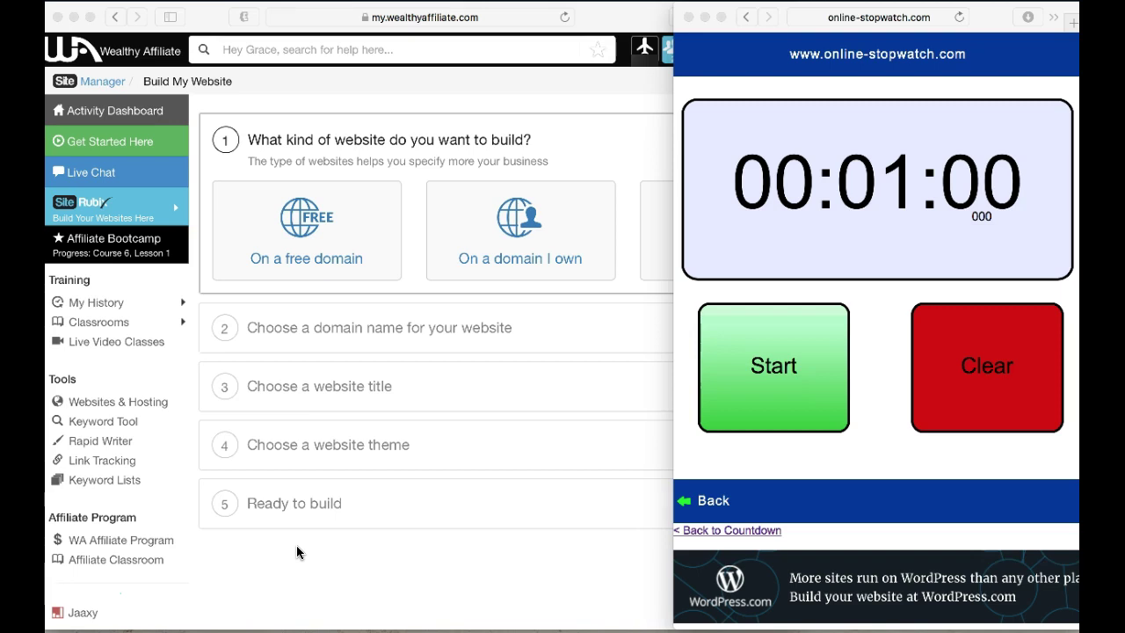
Check the Affiliate Bootcamp course progress, then close that panel to reveal the build steps
{"action": "left_click", "coordinate": [134, 139]}
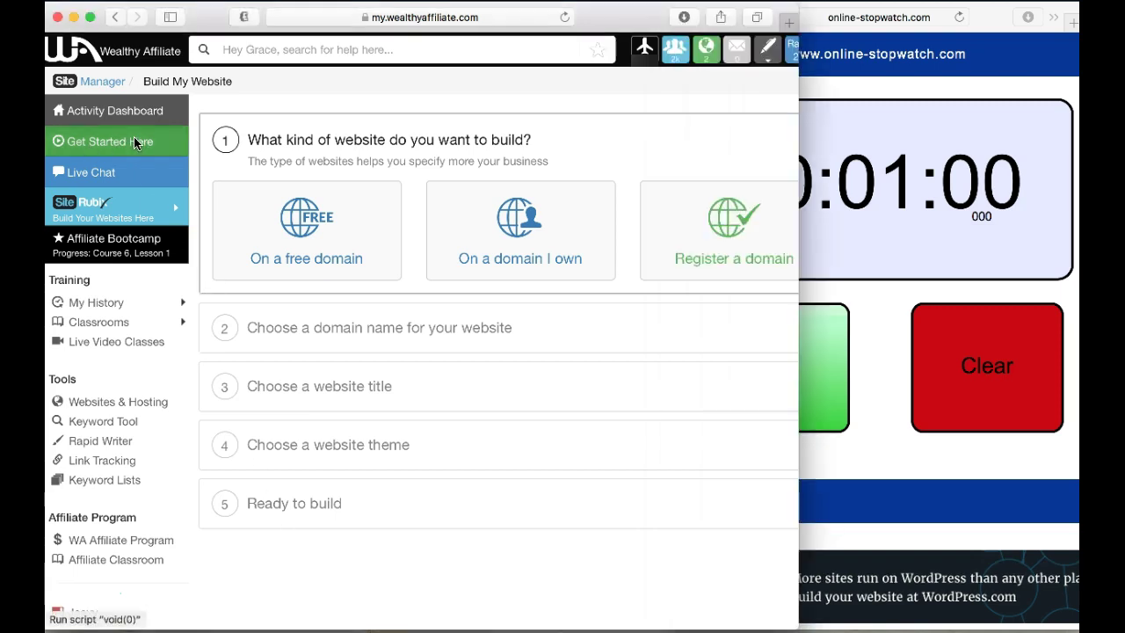
{"action": "mouse_move", "coordinate": [134, 140]}
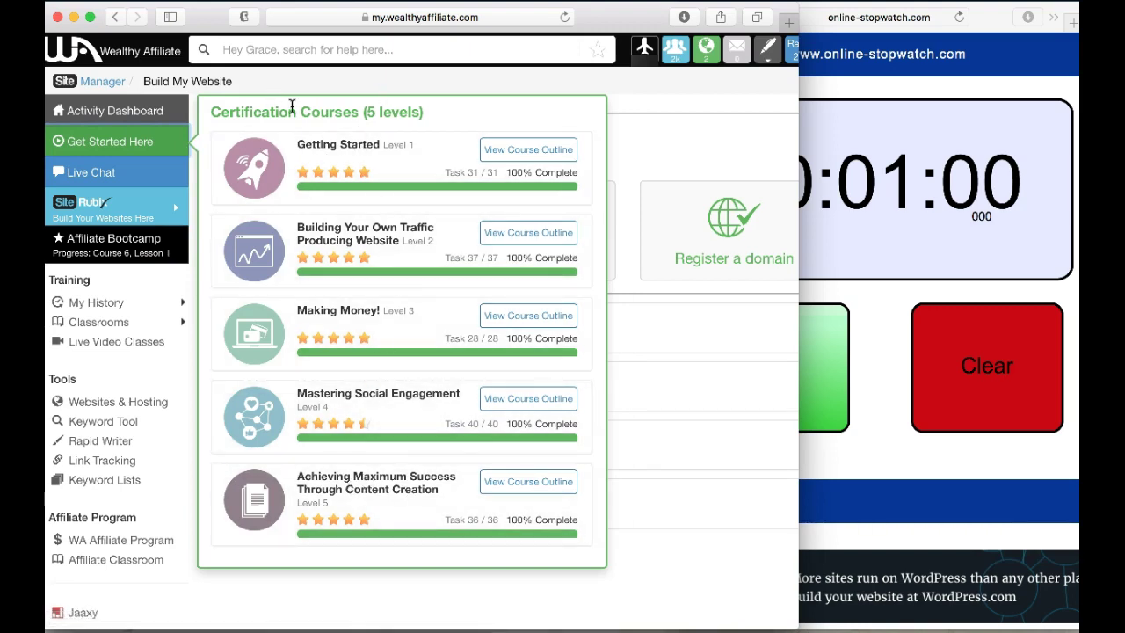
{"action": "left_click", "coordinate": [145, 251]}
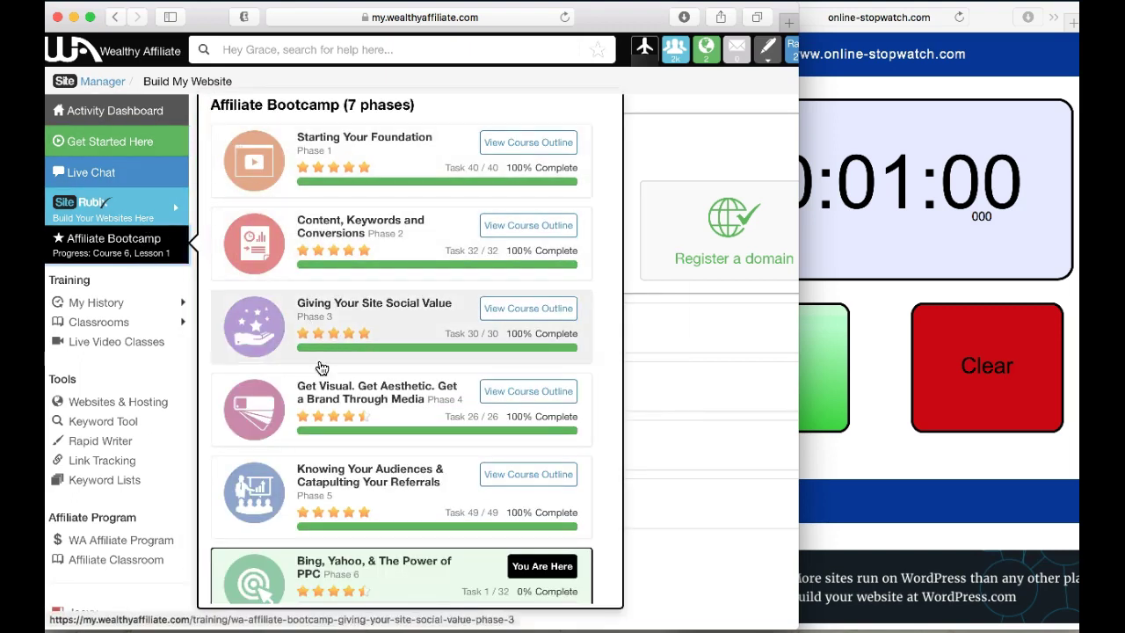
{"action": "scroll", "coordinate": [344, 490], "scroll_direction": "down", "scroll_amount": 3}
{"action": "scroll", "coordinate": [343, 489], "scroll_direction": "up", "scroll_amount": 3}
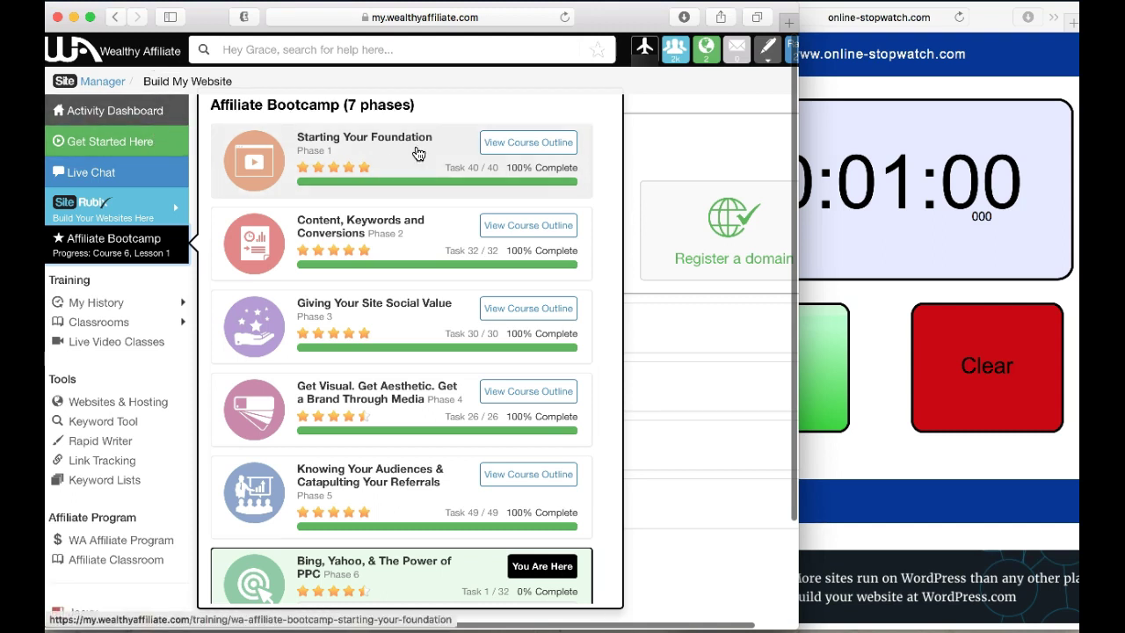
{"action": "left_click", "coordinate": [652, 81]}
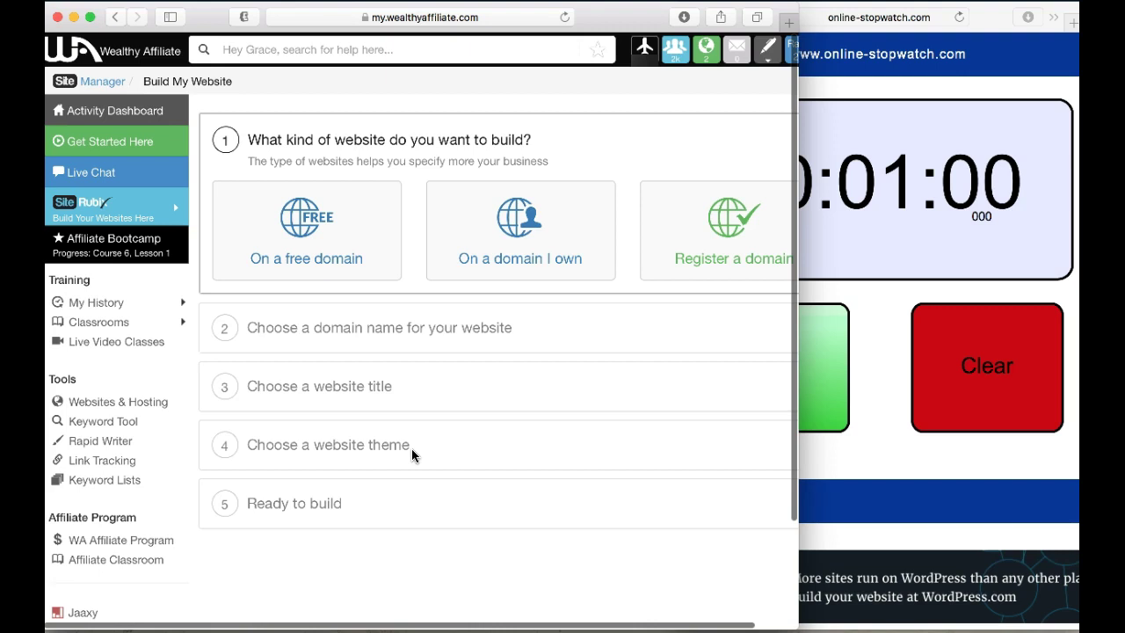
Start the one-minute stopwatch countdown and choose to build the site on a free domain
{"action": "left_click", "coordinate": [822, 369]}
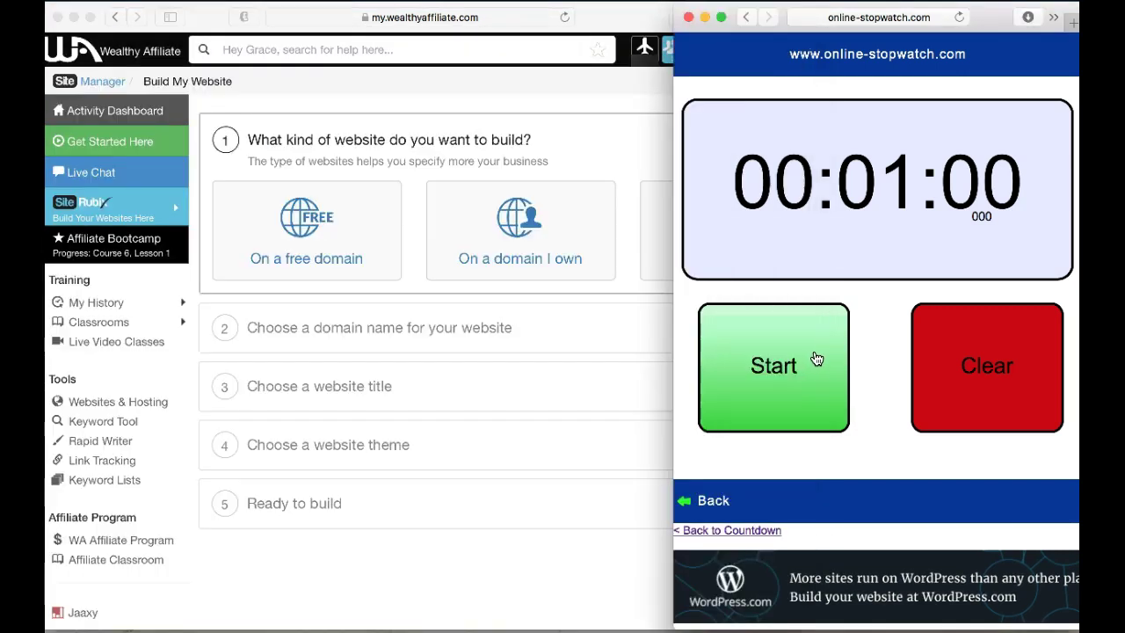
{"action": "left_click", "coordinate": [814, 357]}
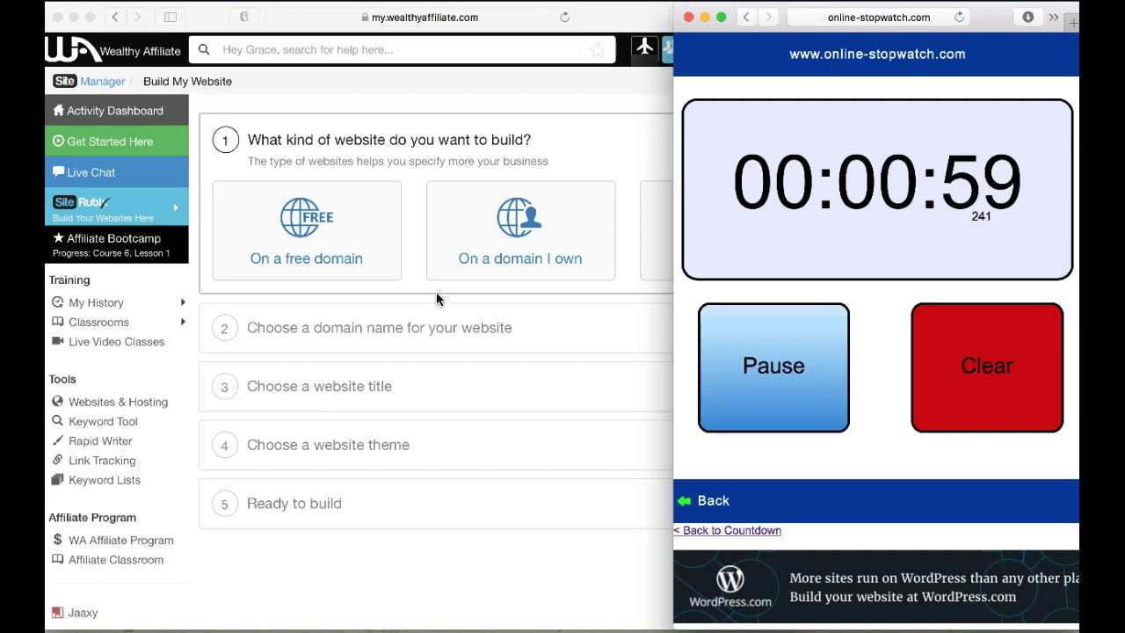
{"action": "left_click", "coordinate": [323, 259]}
{"action": "left_click", "coordinate": [324, 258]}
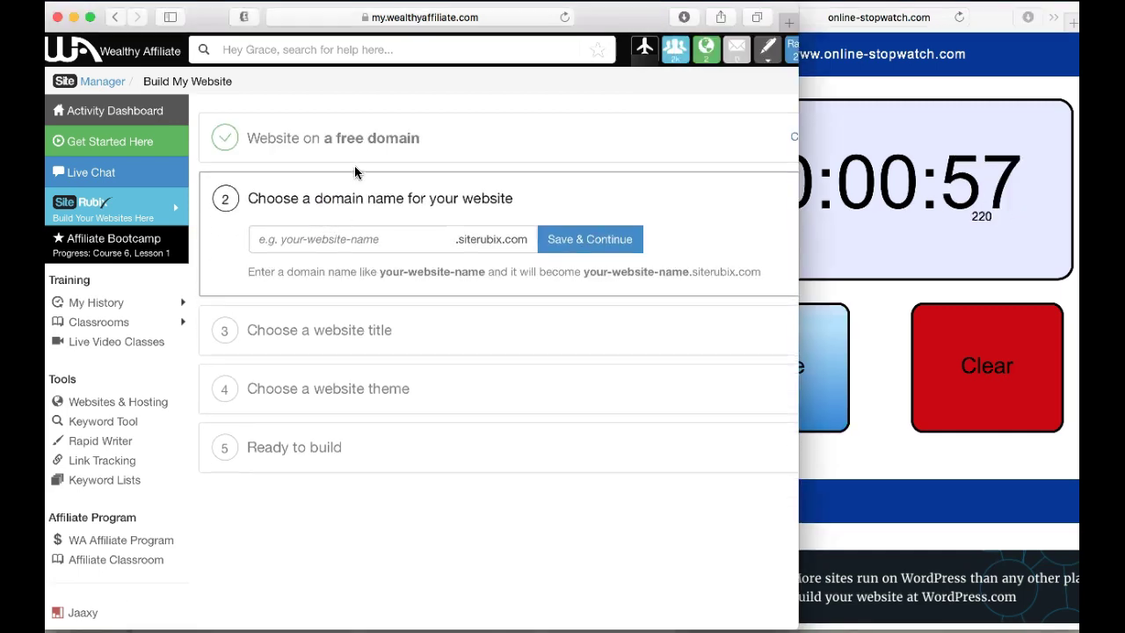
Save the domain bestgoodiestobuy.siterubix.com and the site title 'Best Goodies To Buy'
{"action": "left_click", "coordinate": [354, 240]}
{"action": "type", "text": "bestgoodiestobuy"}
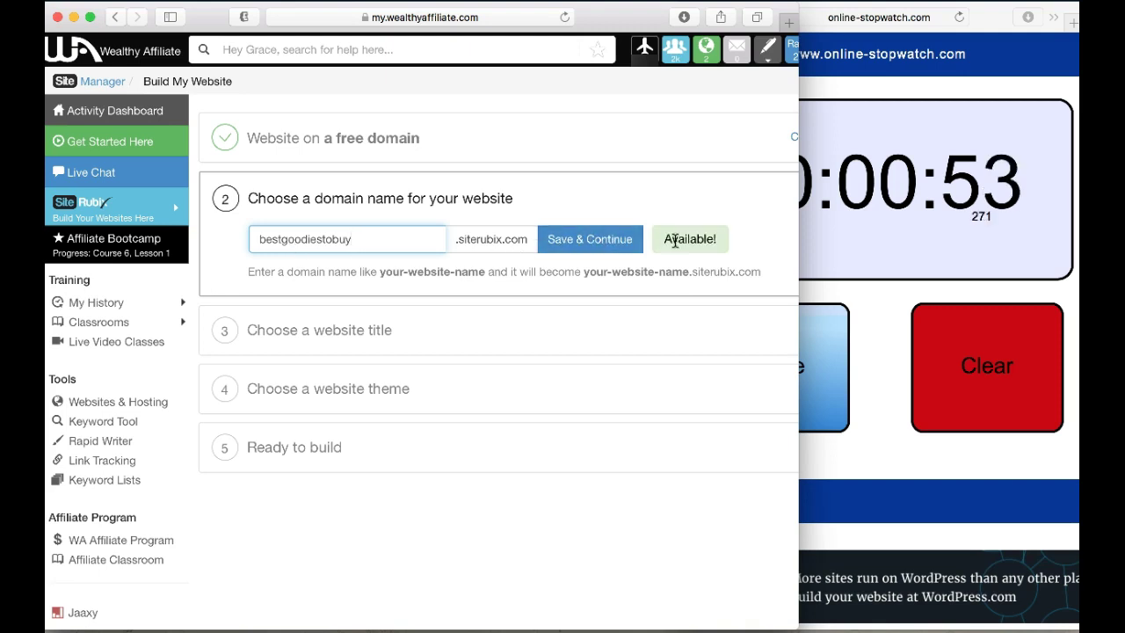
{"action": "left_click", "coordinate": [607, 239]}
{"action": "left_click", "coordinate": [405, 302]}
{"action": "type", "text": "Best Goodies "}
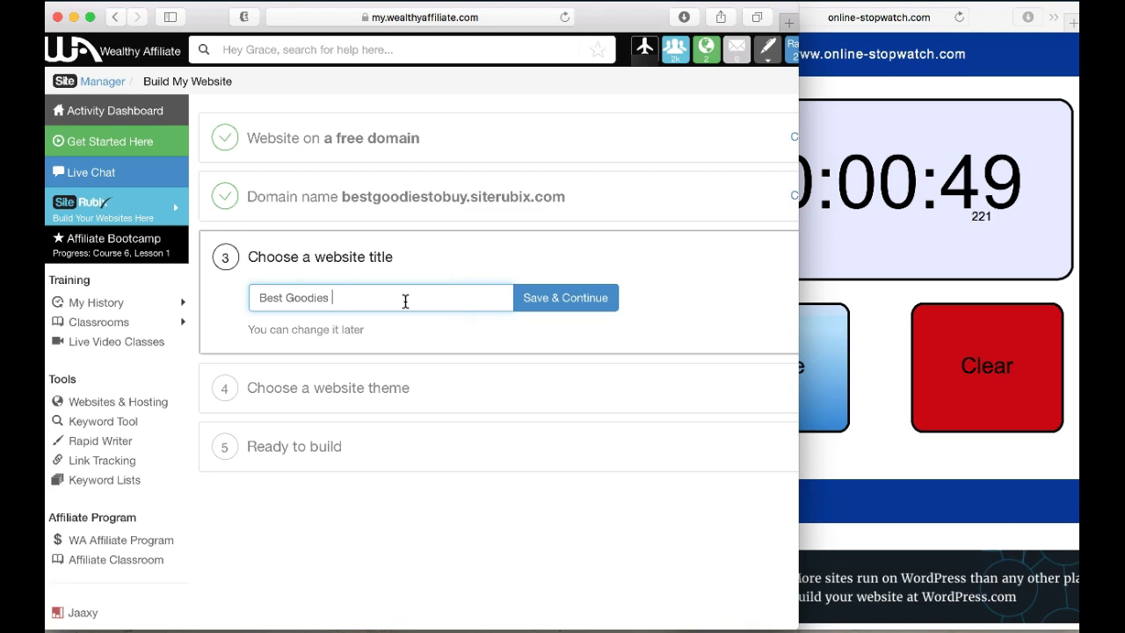
{"action": "type", "text": "To Buy"}
{"action": "left_click", "coordinate": [554, 309]}
Pick TheSkin theme from the gallery and start building the Best Goodies To Buy website
{"action": "scroll", "coordinate": [602, 601], "scroll_direction": "down", "scroll_amount": 6}
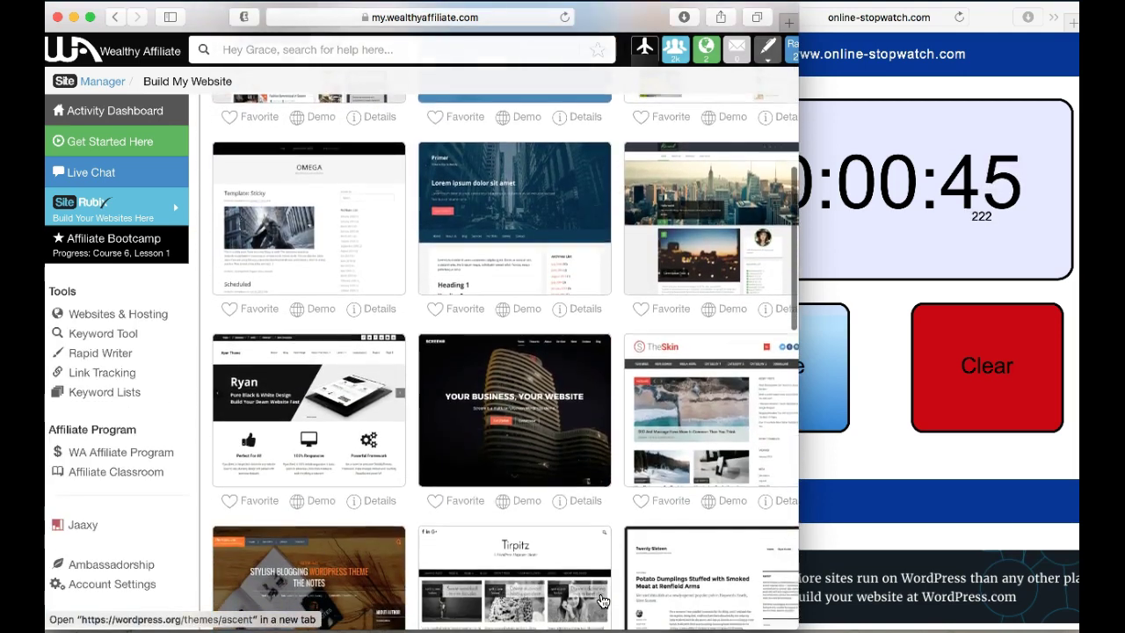
{"action": "left_click", "coordinate": [697, 431]}
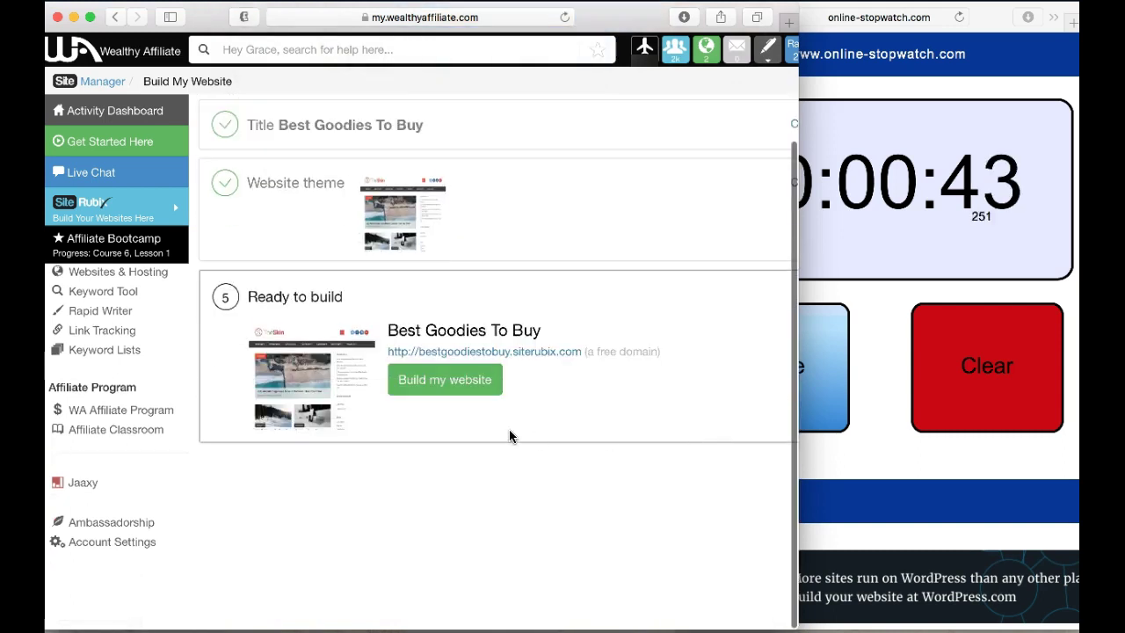
{"action": "left_click", "coordinate": [434, 381]}
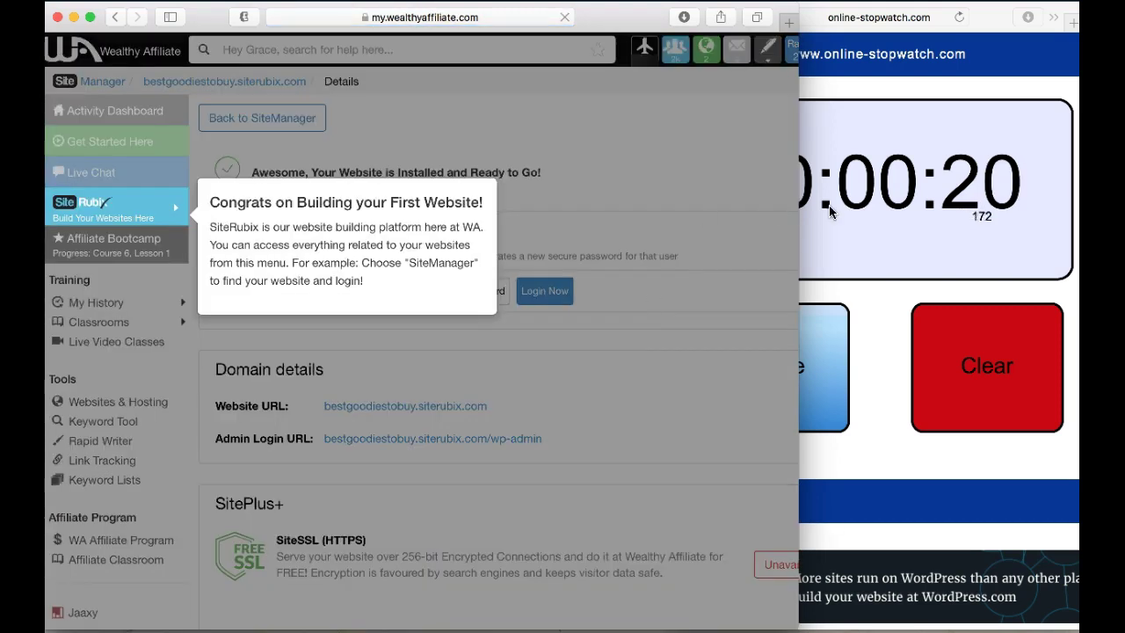
Pause the stopwatch countdown and dismiss the congratulations tip on the new site's page
{"action": "left_click", "coordinate": [830, 308]}
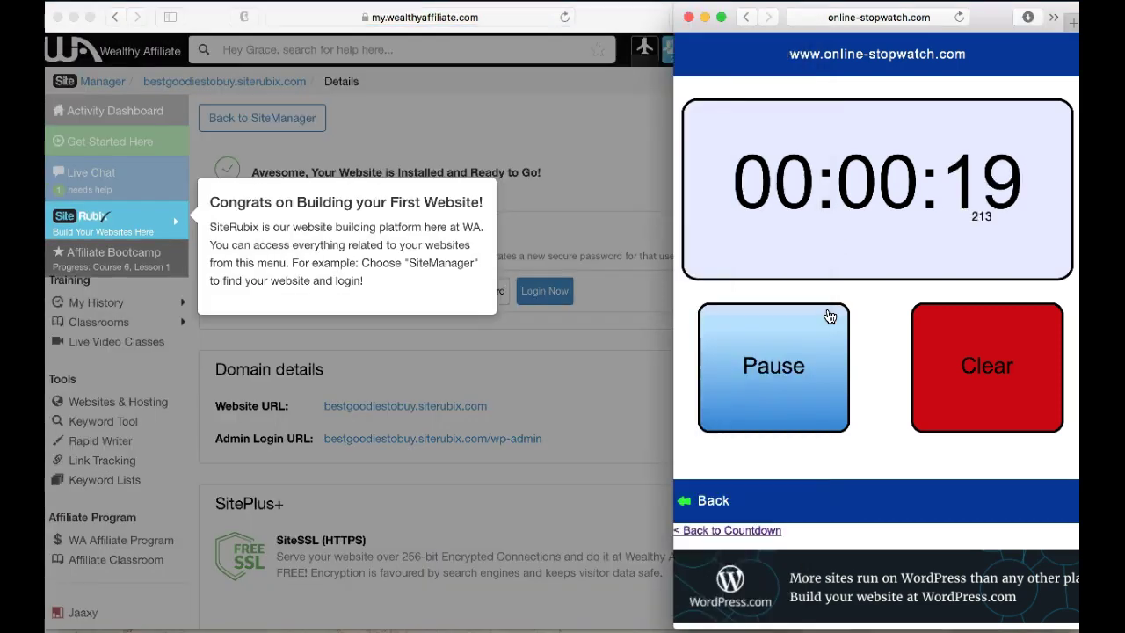
{"action": "left_click", "coordinate": [815, 343]}
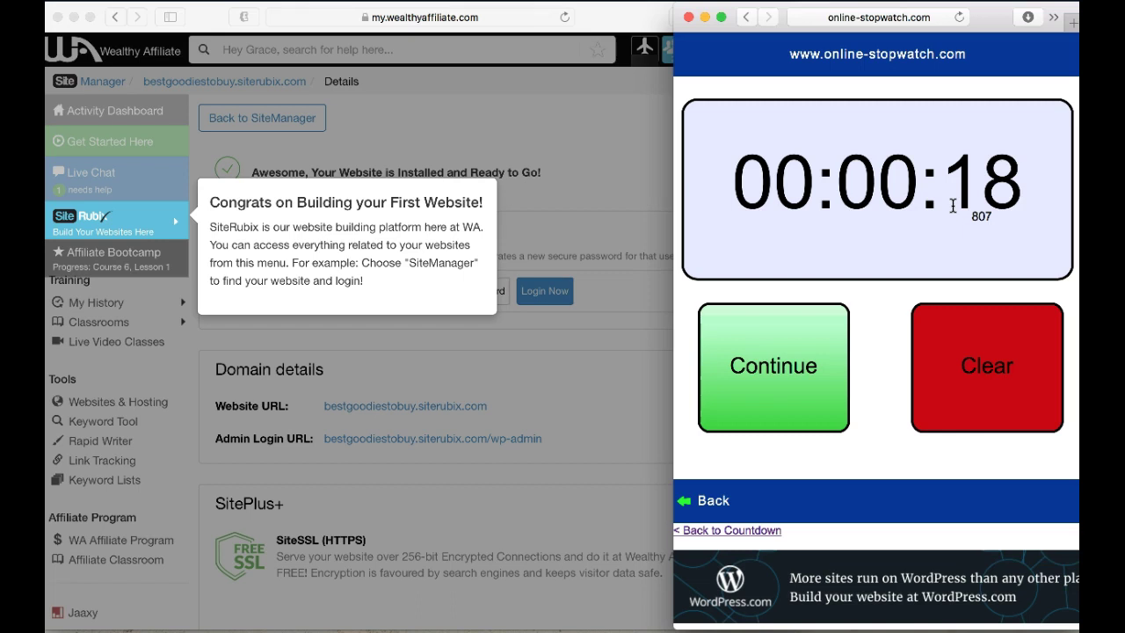
{"action": "left_click", "coordinate": [572, 113]}
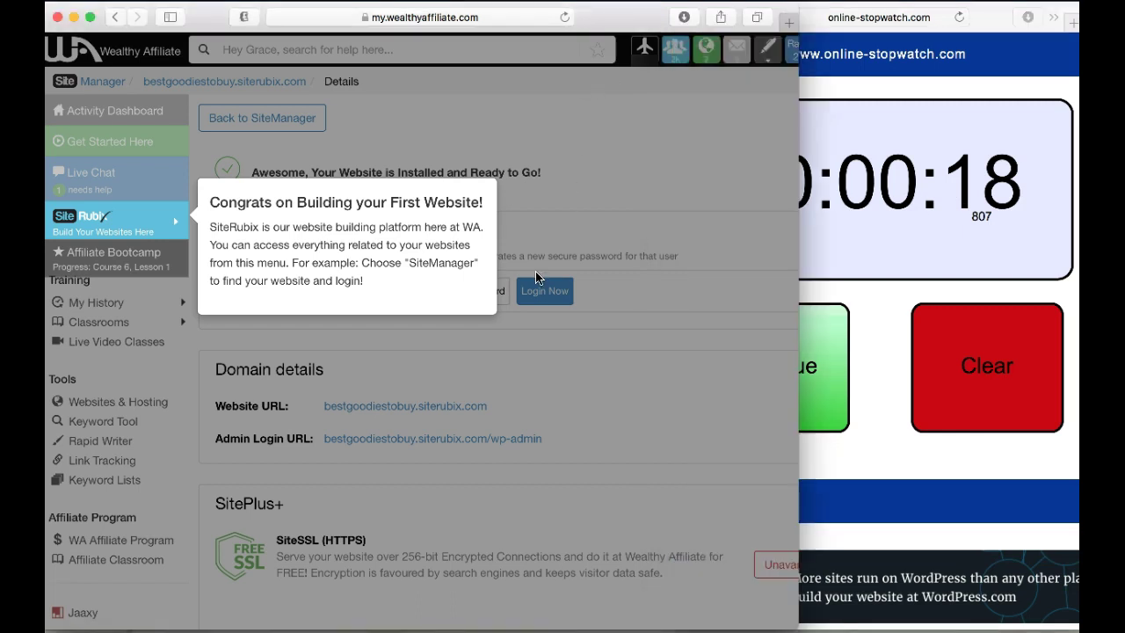
{"action": "left_click", "coordinate": [638, 412]}
Scroll through the site details and maximise the browser window to full width
{"action": "scroll", "coordinate": [639, 411], "scroll_direction": "down", "scroll_amount": 1}
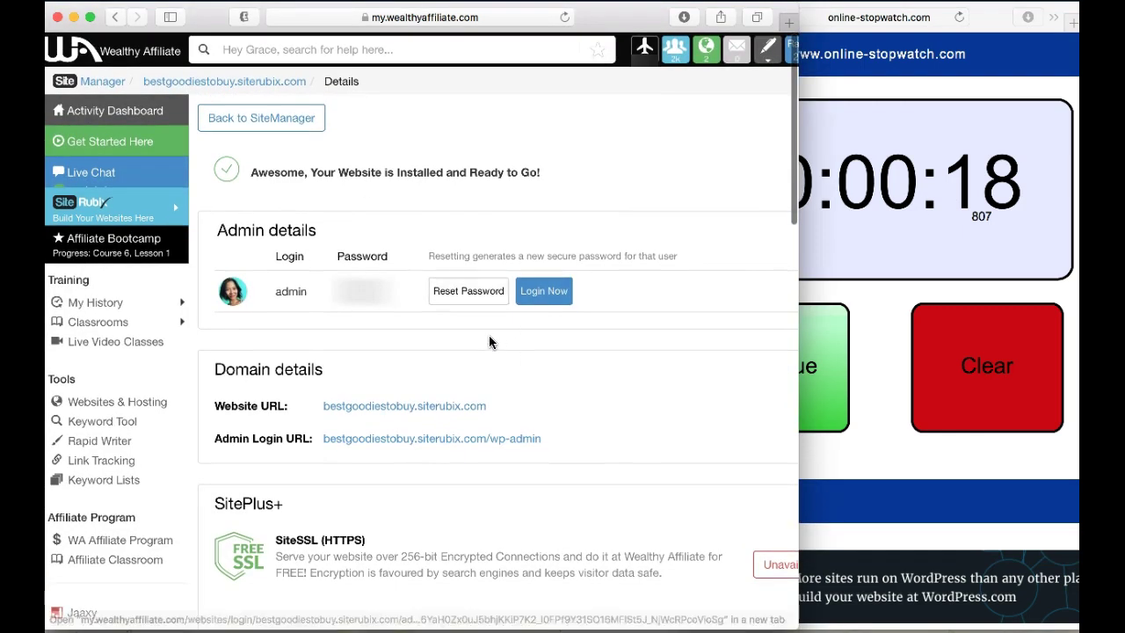
{"action": "scroll", "coordinate": [554, 424], "scroll_direction": "down", "scroll_amount": 3}
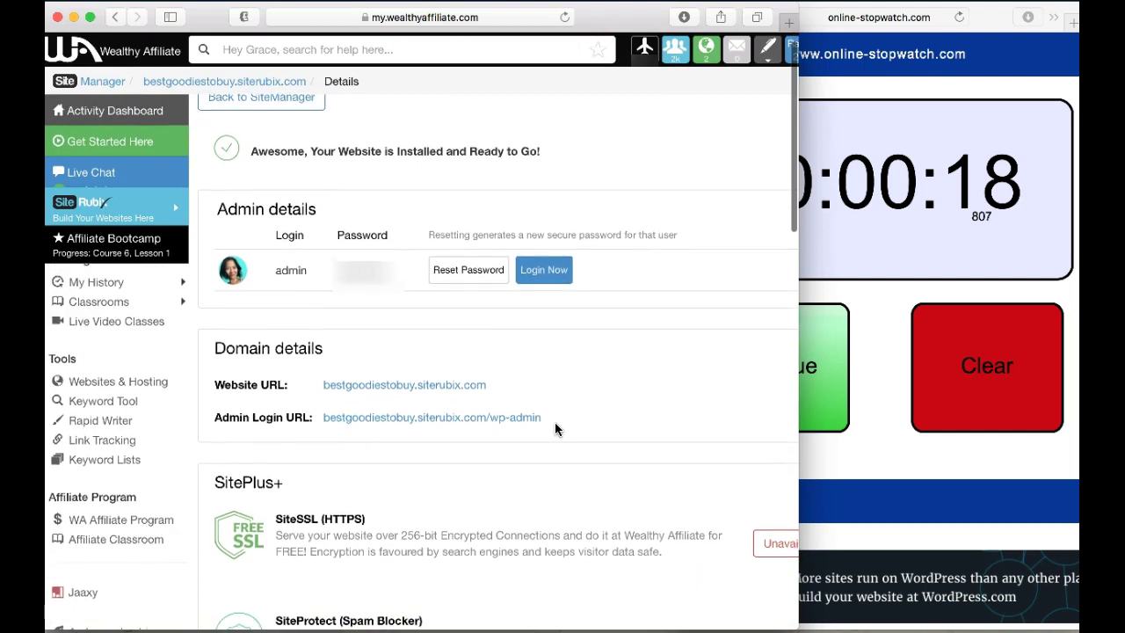
{"action": "scroll", "coordinate": [554, 428], "scroll_direction": "down", "scroll_amount": 2}
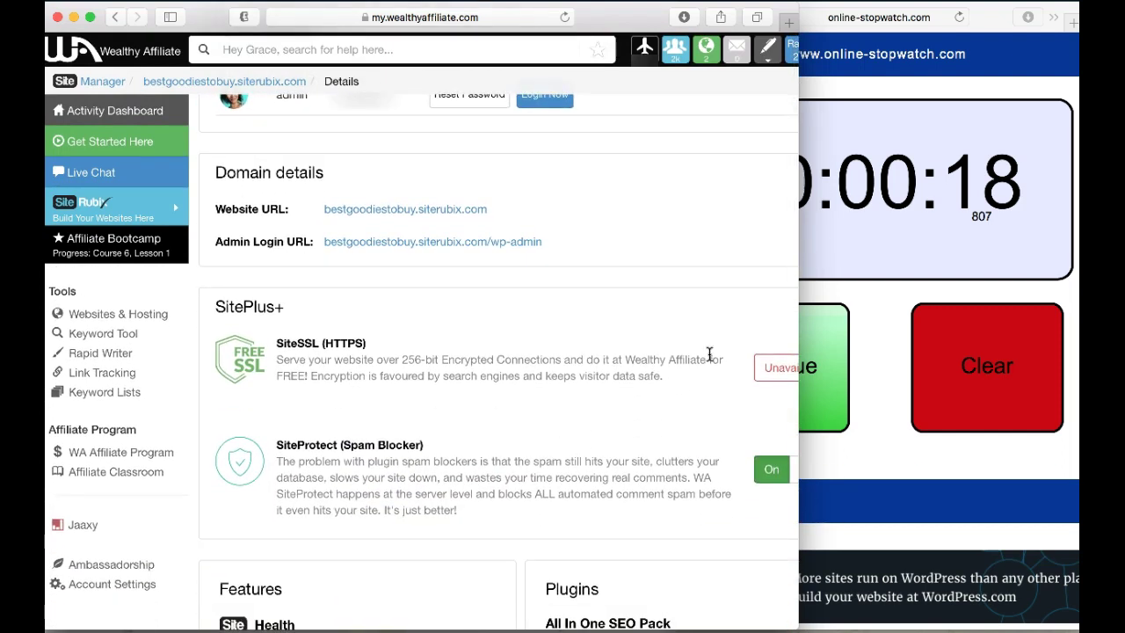
{"action": "double_click", "coordinate": [797, 237]}
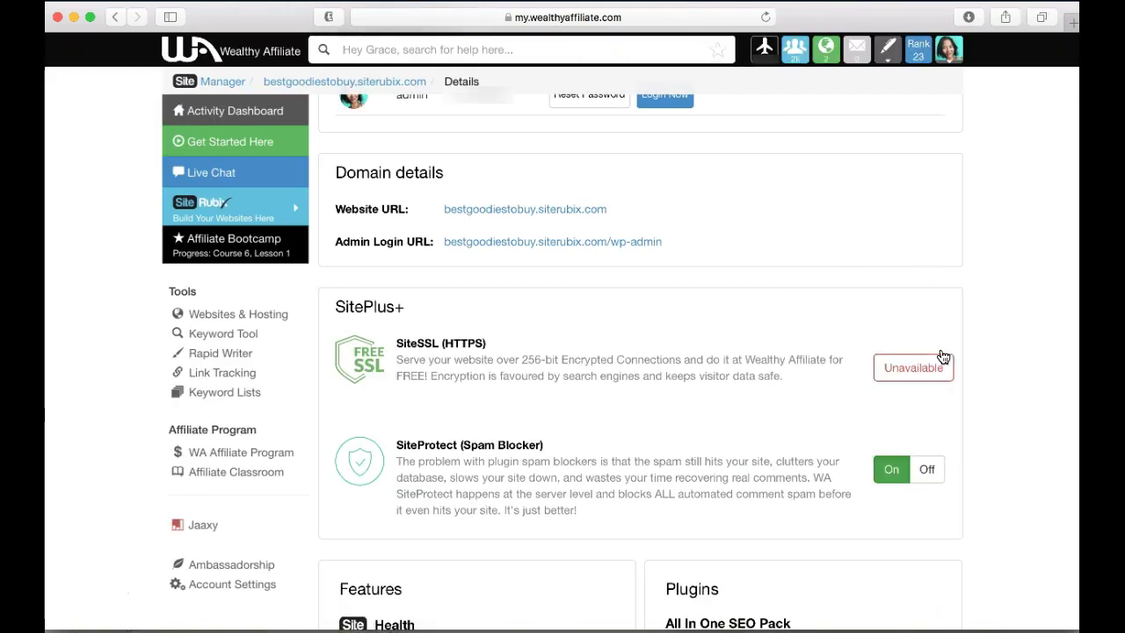
{"action": "scroll", "coordinate": [589, 217], "scroll_direction": "up", "scroll_amount": 2}
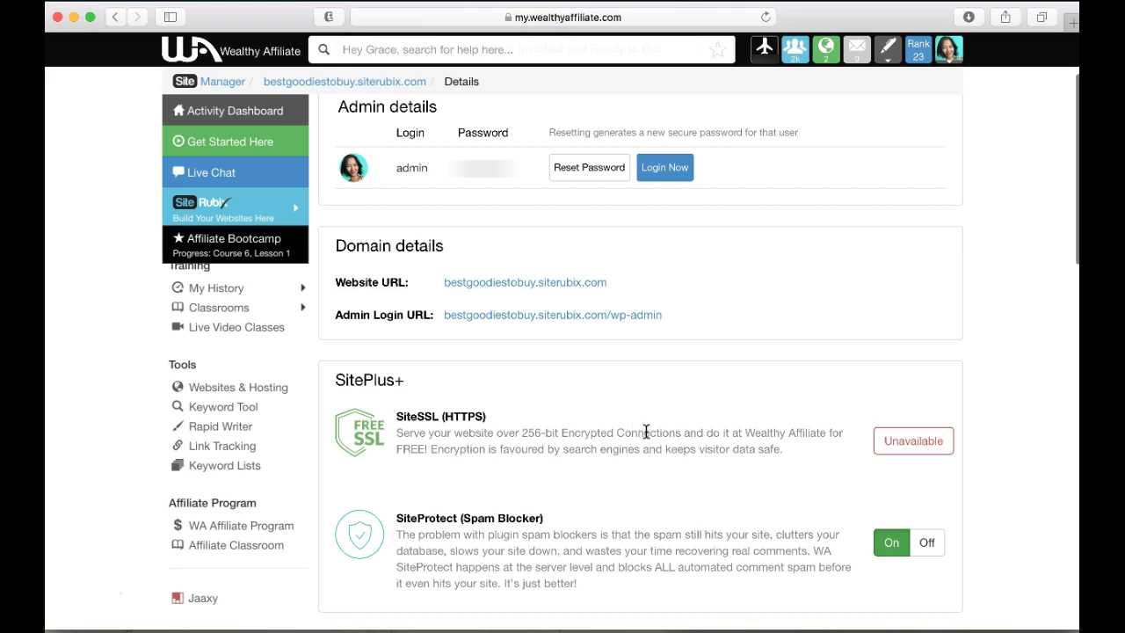
{"action": "scroll", "coordinate": [637, 422], "scroll_direction": "down", "scroll_amount": 3}
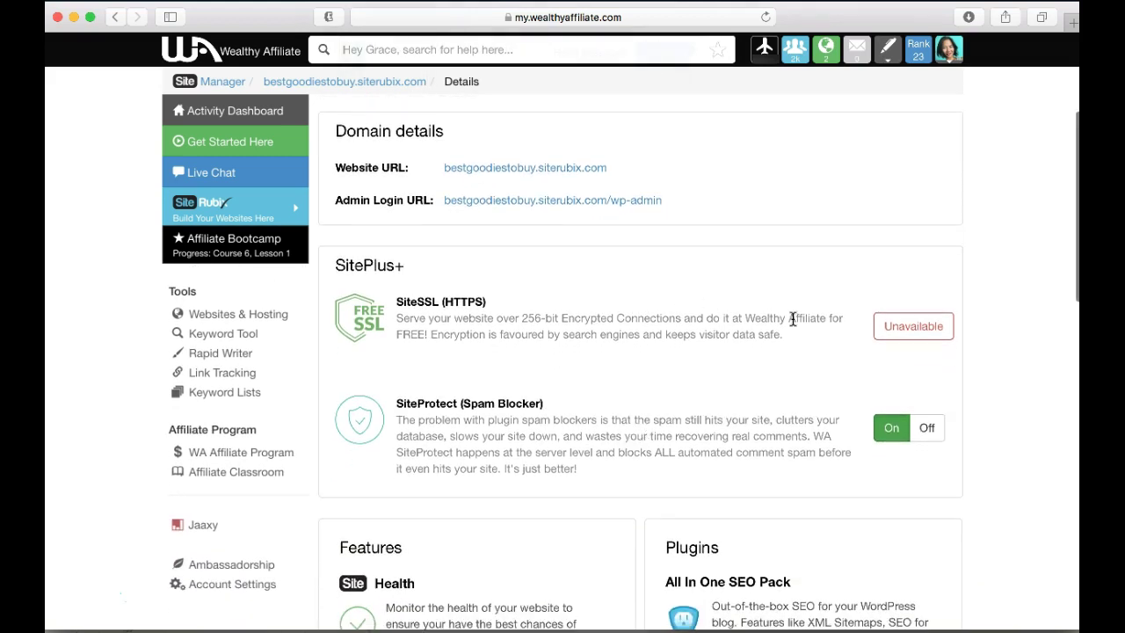
{"action": "scroll", "coordinate": [627, 330], "scroll_direction": "up", "scroll_amount": 5}
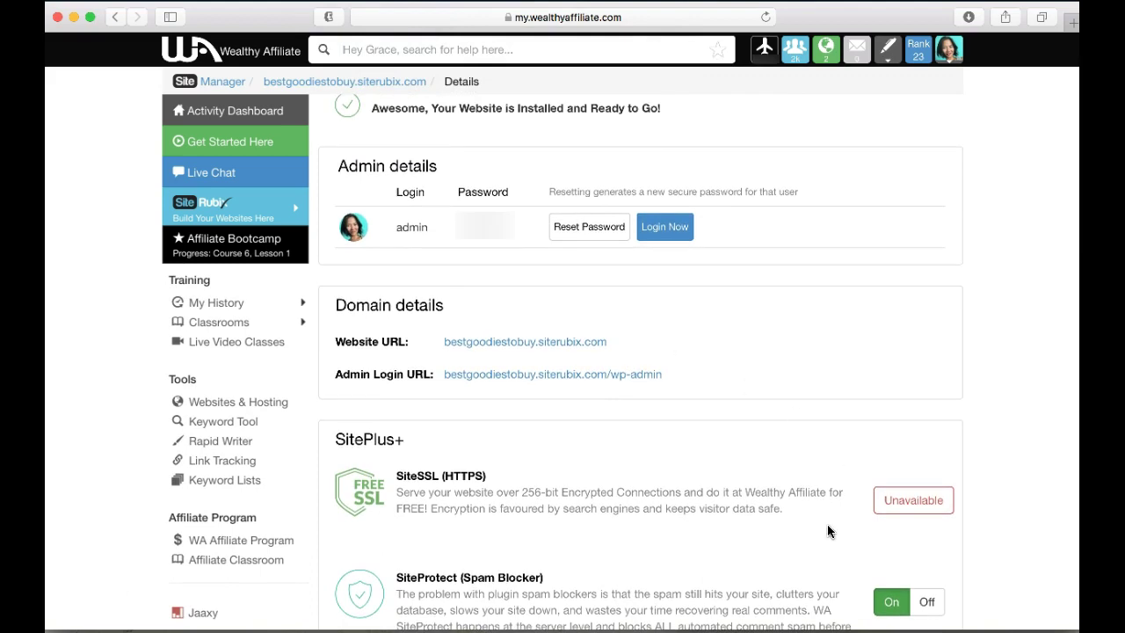
{"action": "scroll", "coordinate": [827, 525], "scroll_direction": "down", "scroll_amount": 5}
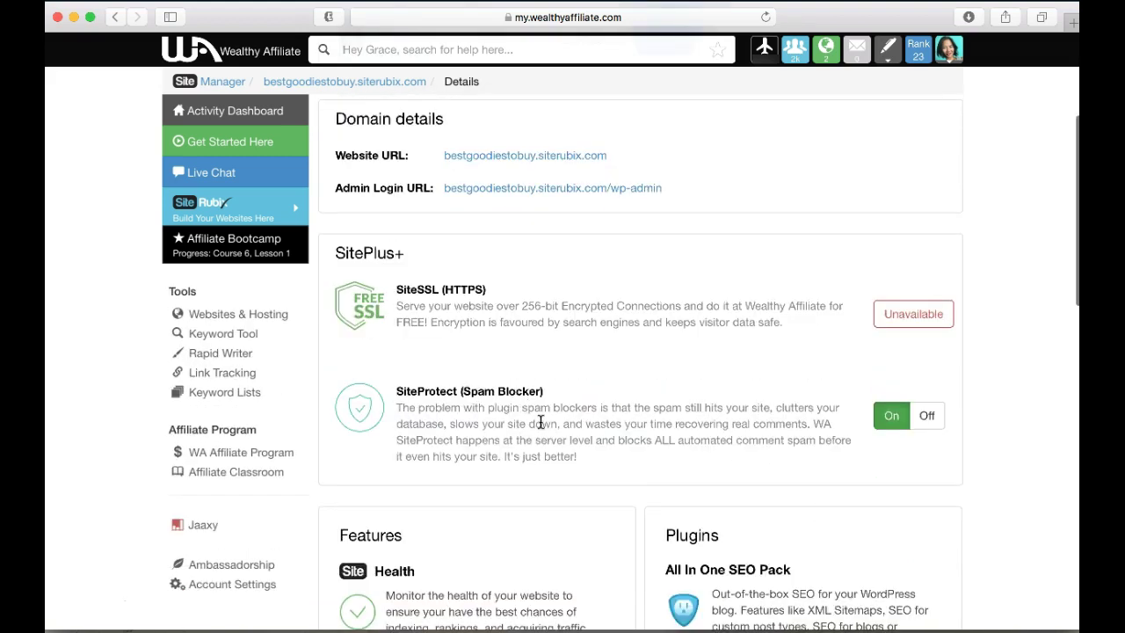
{"action": "scroll", "coordinate": [539, 441], "scroll_direction": "down", "scroll_amount": 5}
{"action": "scroll", "coordinate": [540, 442], "scroll_direction": "down", "scroll_amount": 6}
{"action": "scroll", "coordinate": [539, 442], "scroll_direction": "up", "scroll_amount": 1}
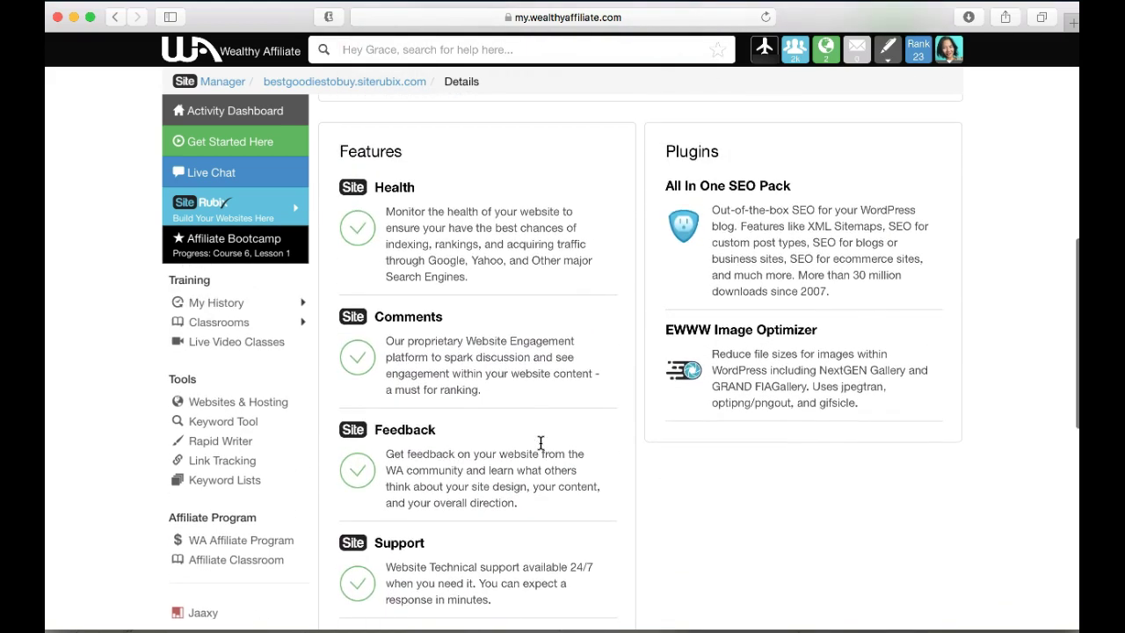
{"action": "scroll", "coordinate": [519, 508], "scroll_direction": "down", "scroll_amount": 14}
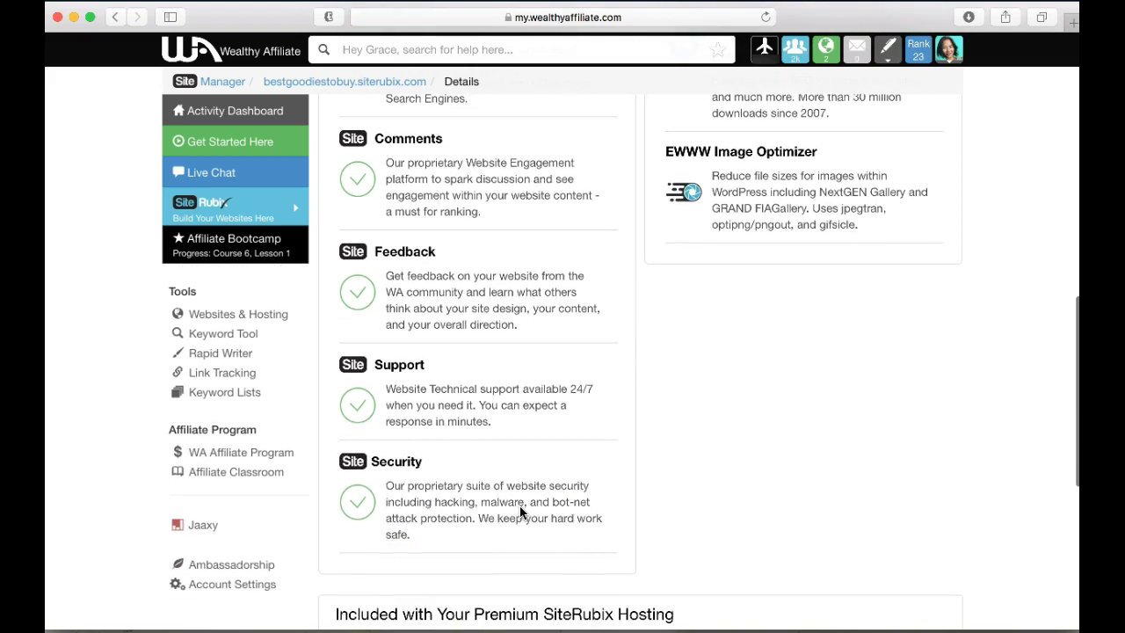
{"action": "scroll", "coordinate": [519, 512], "scroll_direction": "down", "scroll_amount": 1}
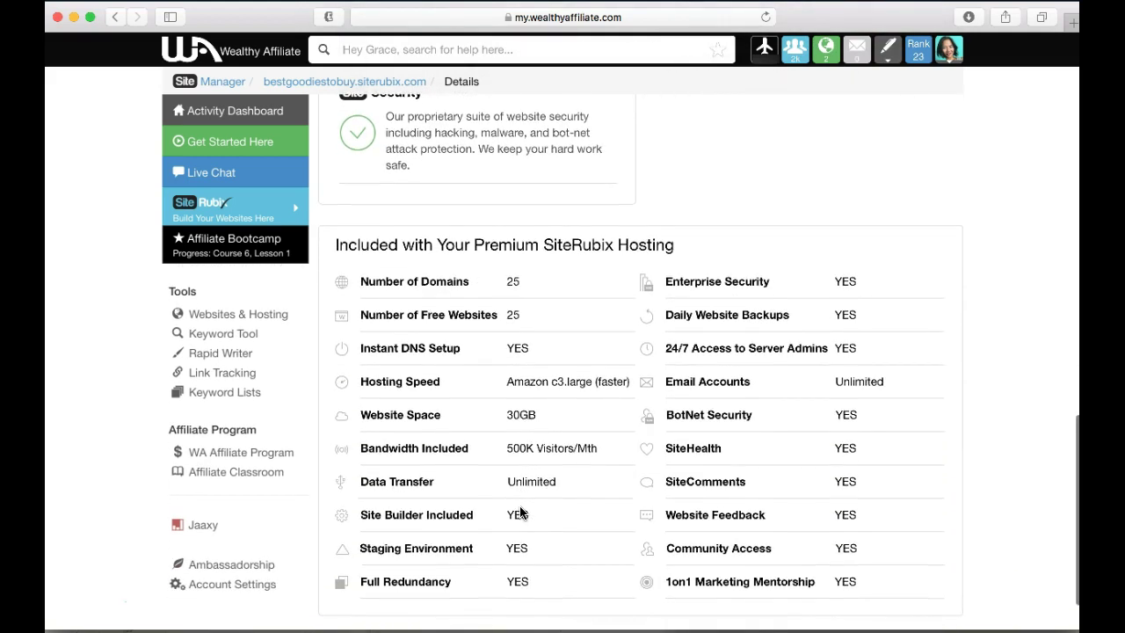
{"action": "scroll", "coordinate": [519, 512], "scroll_direction": "up", "scroll_amount": 5}
{"action": "scroll", "coordinate": [519, 505], "scroll_direction": "down", "scroll_amount": 8}
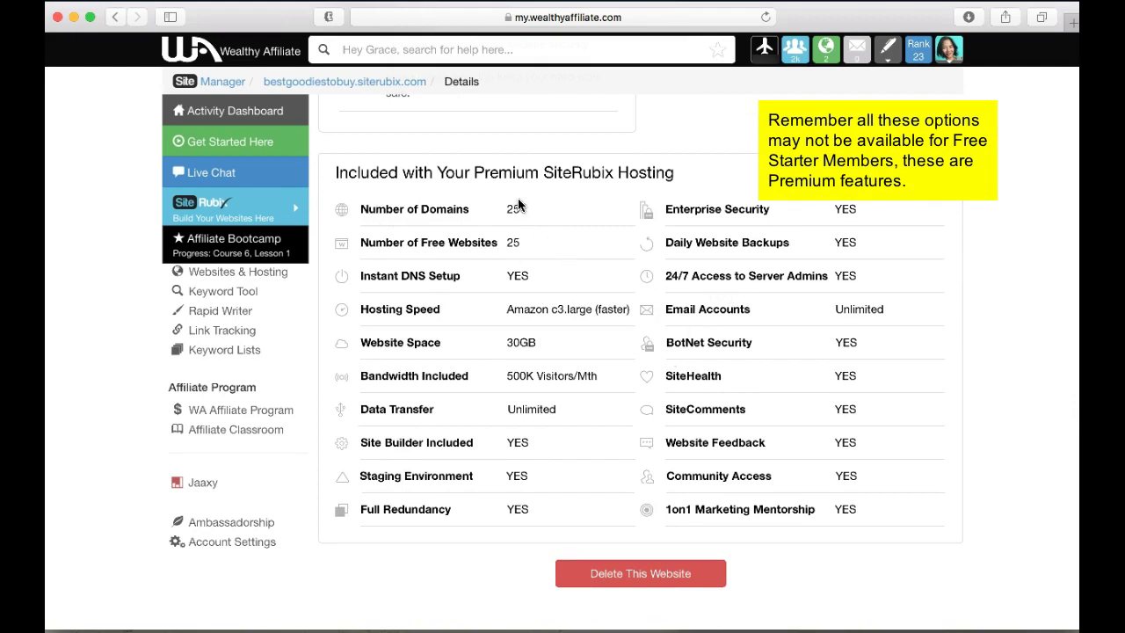
{"action": "left_click_drag", "start_coordinate": [519, 209], "coordinate": [506, 243]}
{"action": "left_click", "coordinate": [546, 213]}
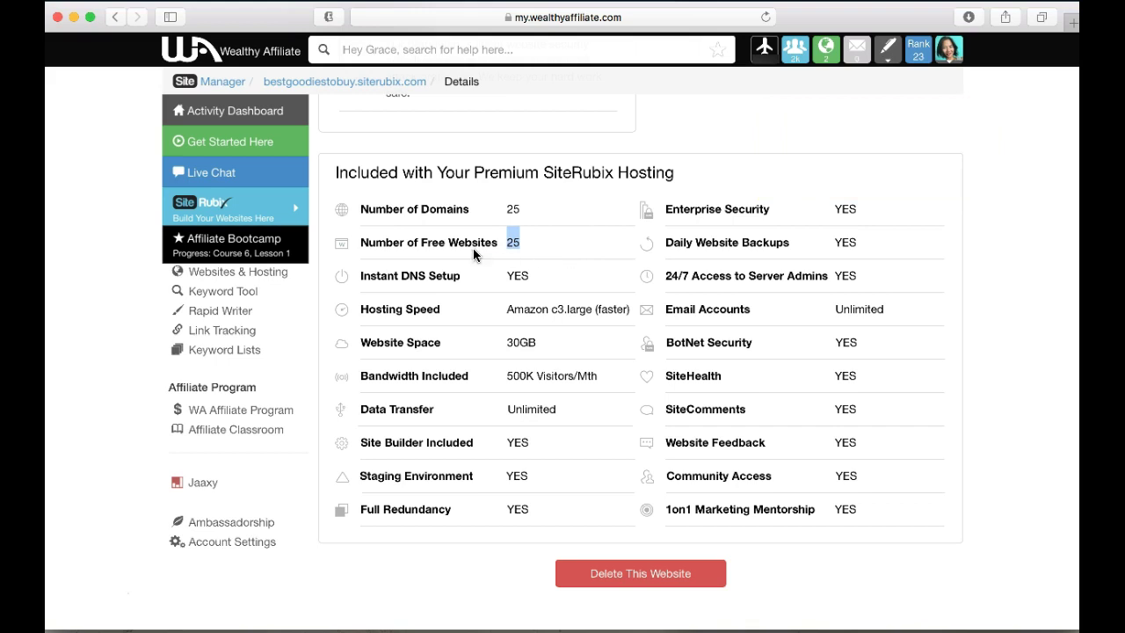
{"action": "left_click", "coordinate": [550, 249]}
{"action": "left_click_drag", "start_coordinate": [879, 308], "coordinate": [670, 318]}
{"action": "left_click", "coordinate": [718, 321]}
{"action": "scroll", "coordinate": [718, 321], "scroll_direction": "up", "scroll_amount": 10}
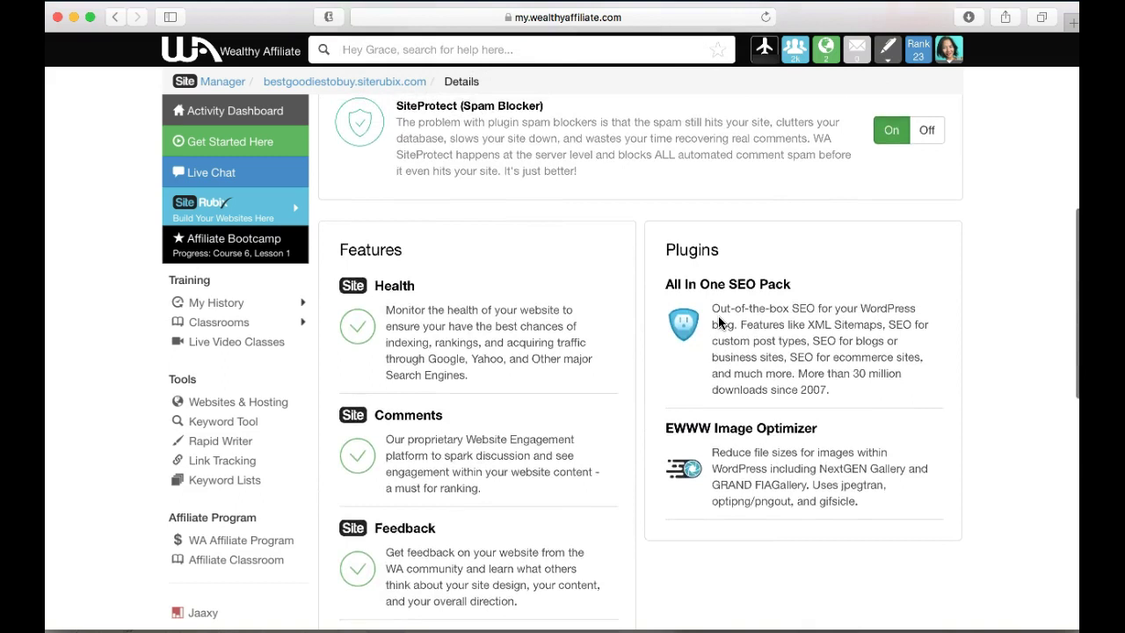
{"action": "scroll", "coordinate": [718, 321], "scroll_direction": "up", "scroll_amount": 5}
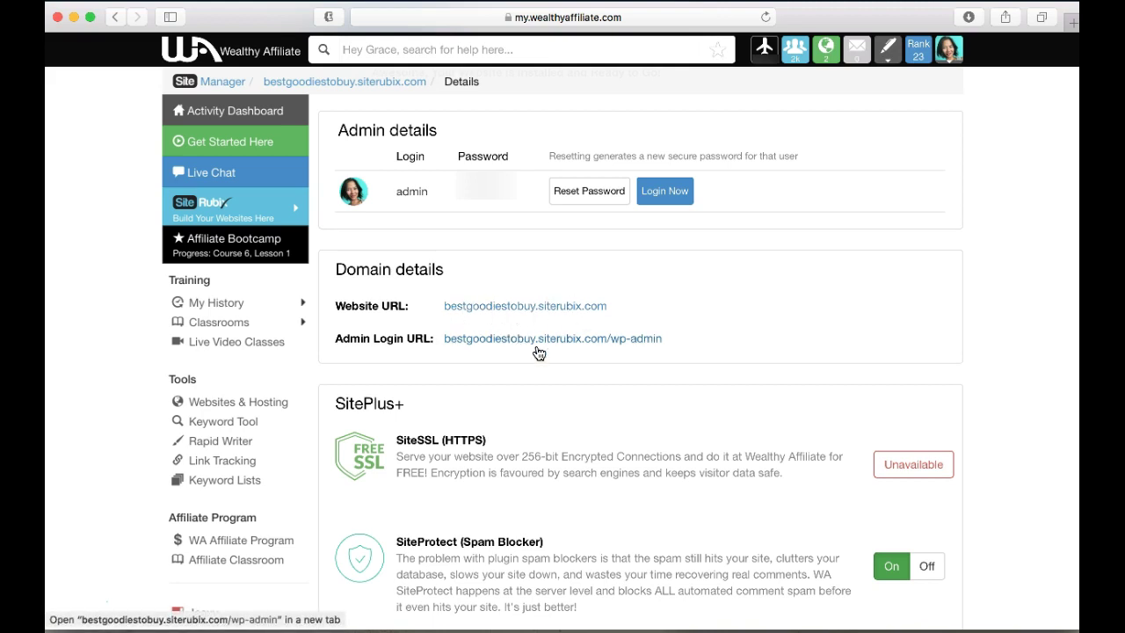
{"action": "scroll", "coordinate": [623, 444], "scroll_direction": "down", "scroll_amount": 5}
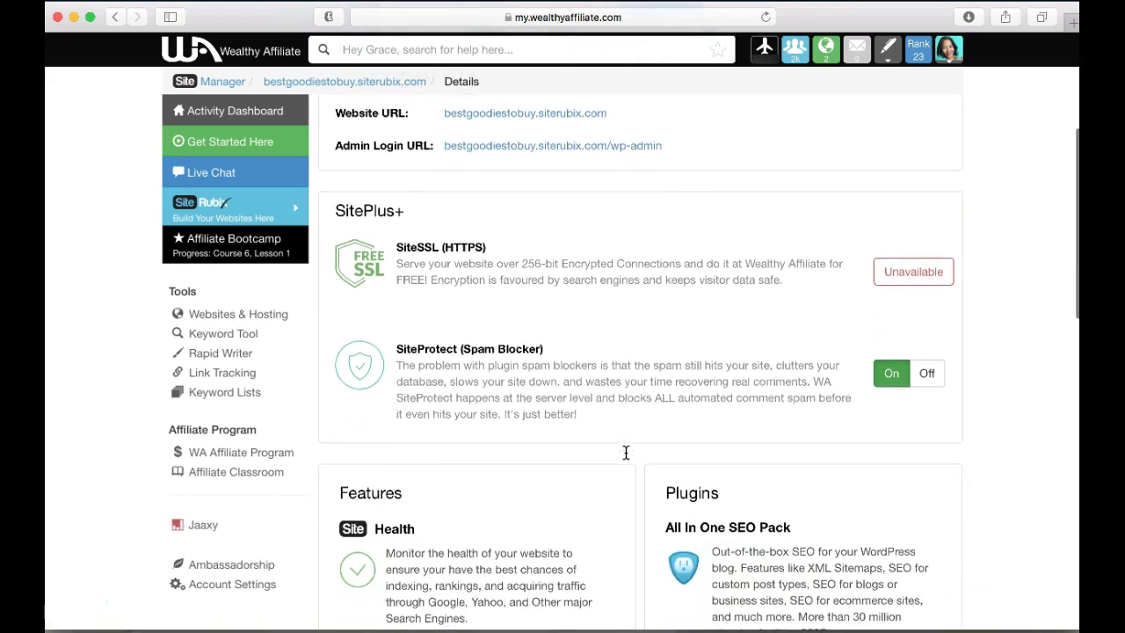
{"action": "scroll", "coordinate": [626, 452], "scroll_direction": "up", "scroll_amount": 3}
{"action": "scroll", "coordinate": [626, 452], "scroll_direction": "down", "scroll_amount": 7}
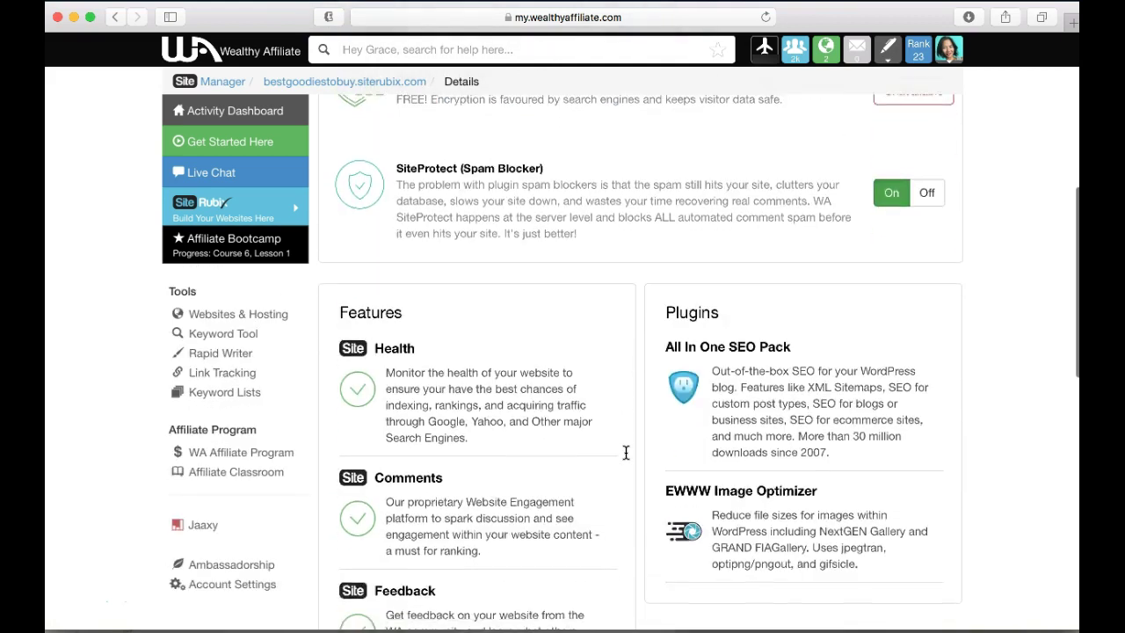
{"action": "scroll", "coordinate": [626, 452], "scroll_direction": "down", "scroll_amount": 18}
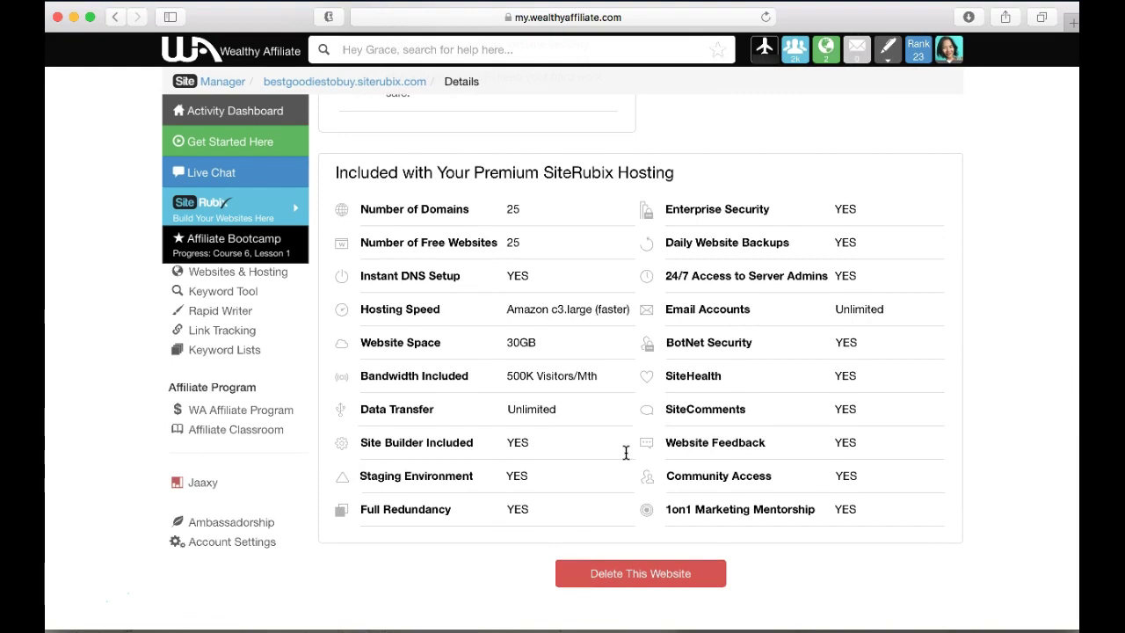
{"action": "scroll", "coordinate": [626, 451], "scroll_direction": "up", "scroll_amount": 3}
{"action": "scroll", "coordinate": [596, 308], "scroll_direction": "up", "scroll_amount": 10}
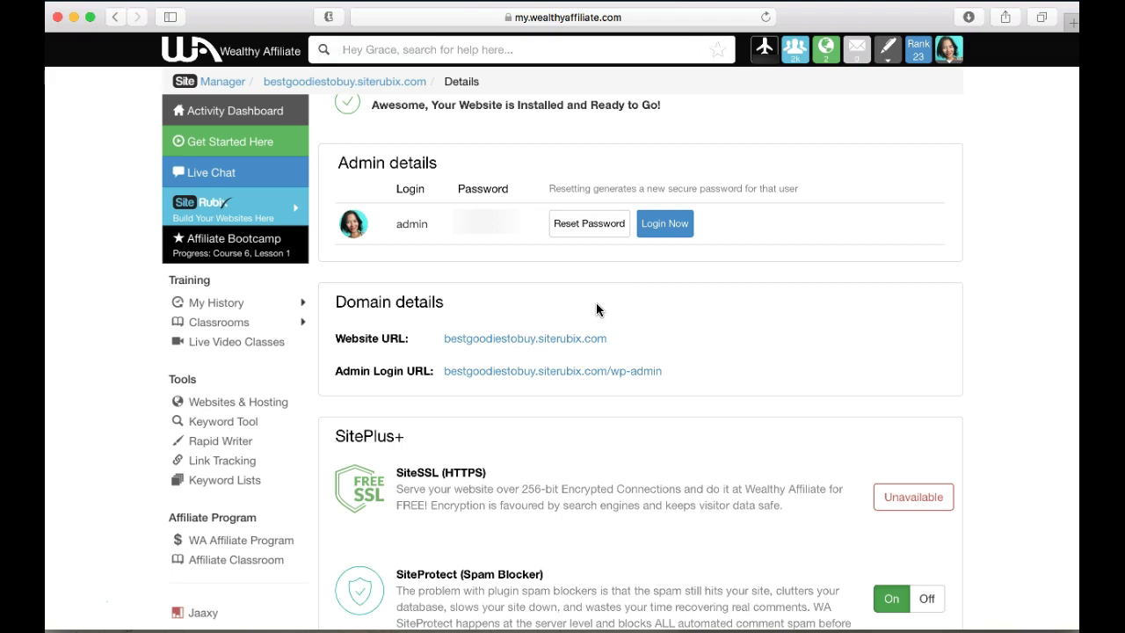
{"action": "scroll", "coordinate": [596, 309], "scroll_direction": "down", "scroll_amount": 3}
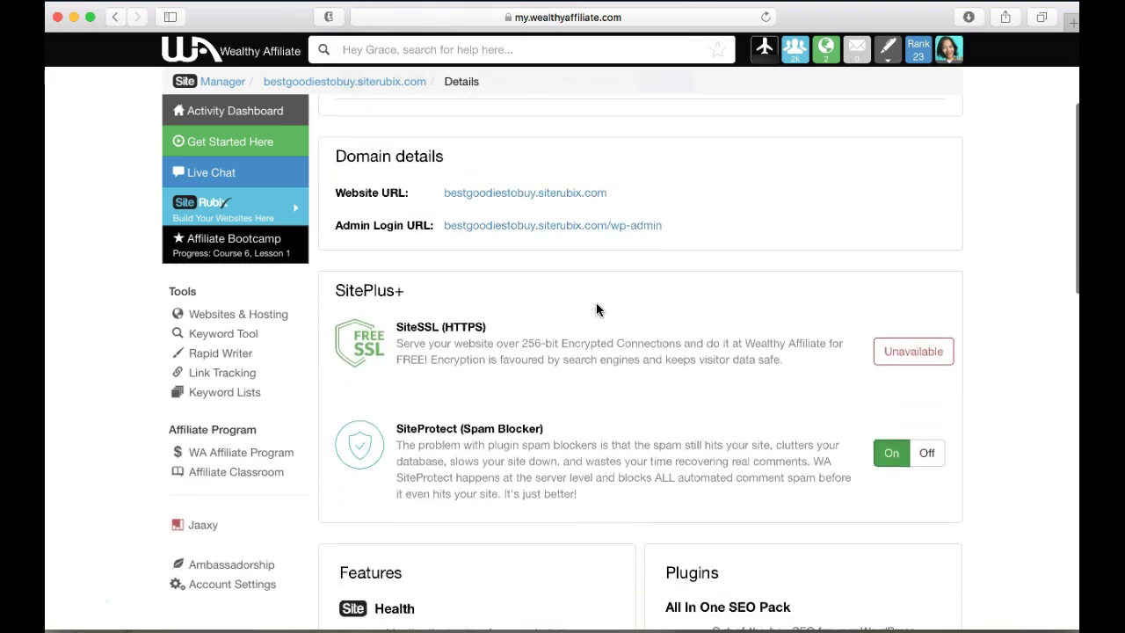
{"action": "scroll", "coordinate": [595, 308], "scroll_direction": "down", "scroll_amount": 3}
{"action": "scroll", "coordinate": [596, 302], "scroll_direction": "up", "scroll_amount": 4}
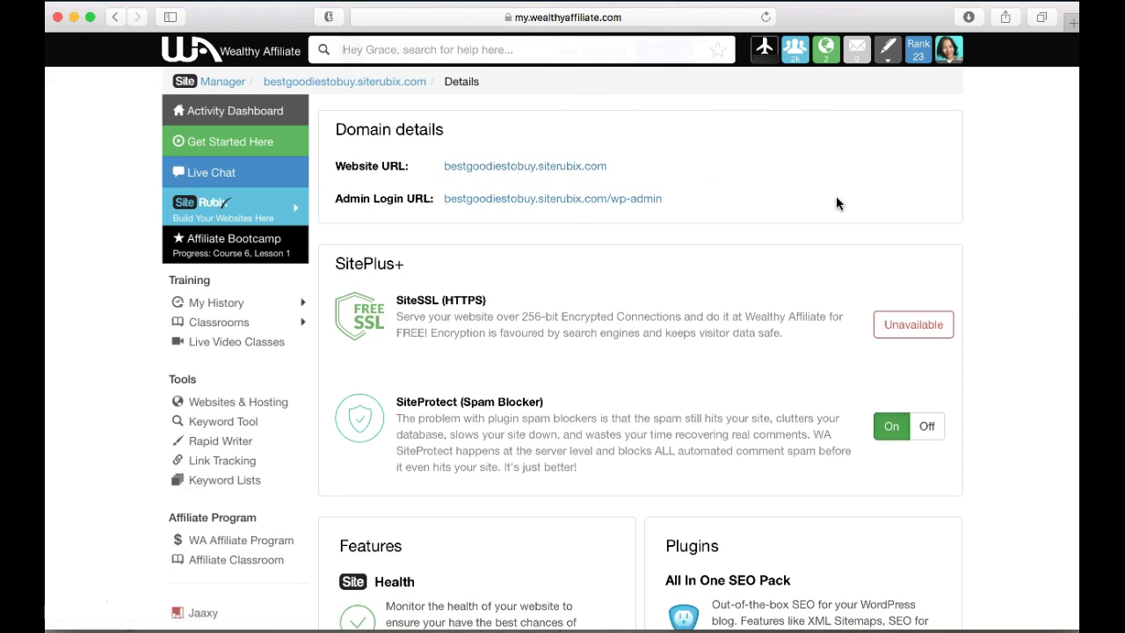
{"action": "scroll", "coordinate": [739, 395], "scroll_direction": "down", "scroll_amount": 10}
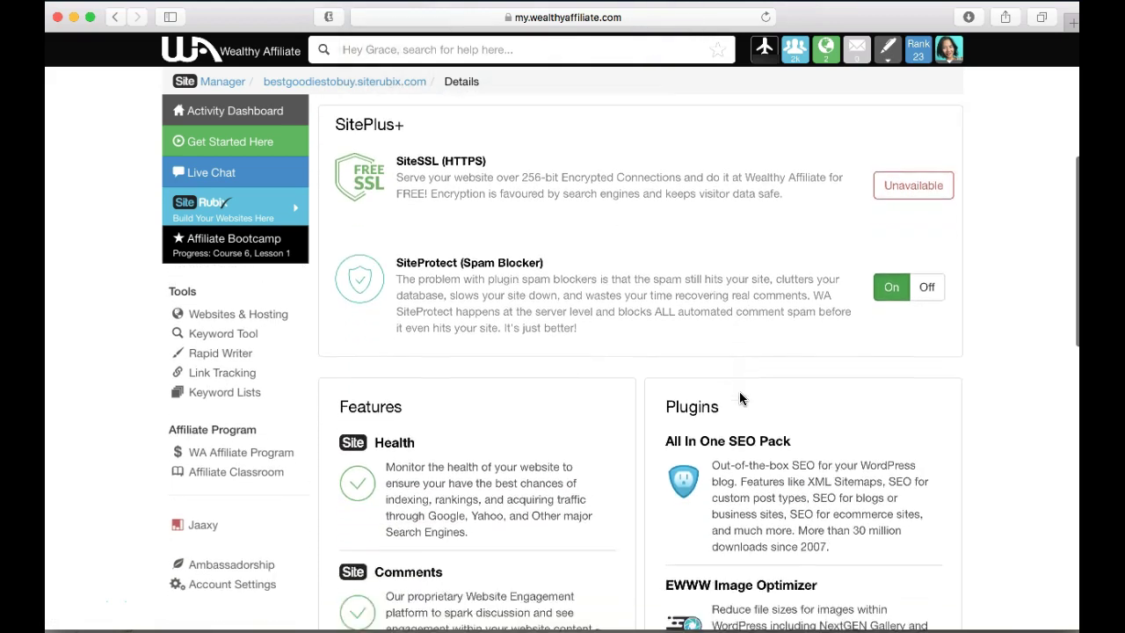
{"action": "scroll", "coordinate": [739, 398], "scroll_direction": "down", "scroll_amount": 5}
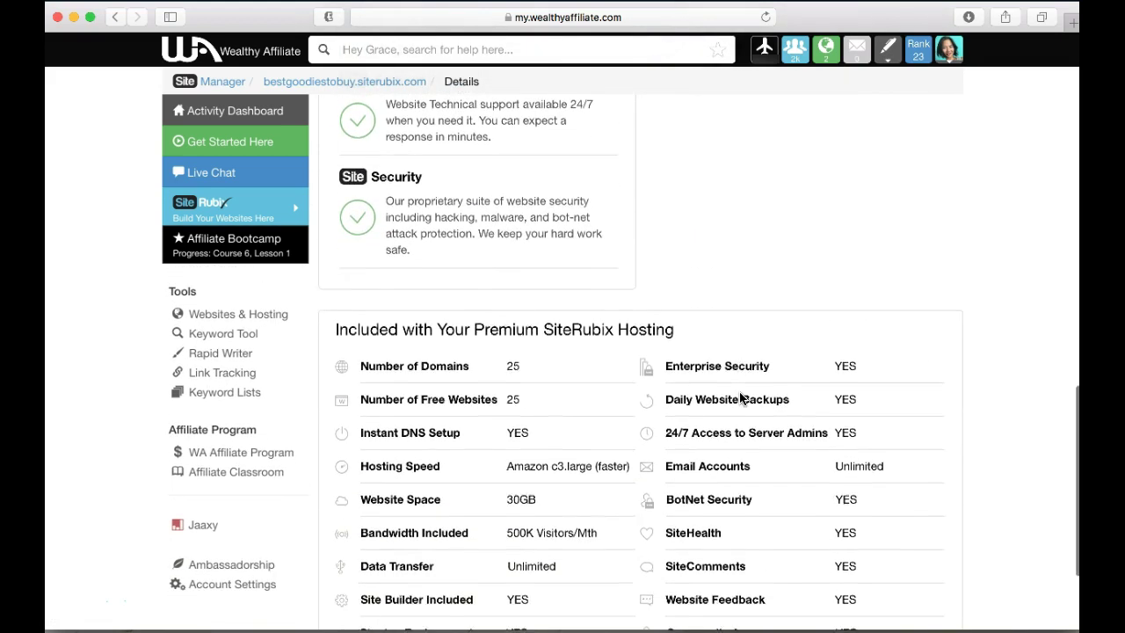
{"action": "scroll", "coordinate": [739, 398], "scroll_direction": "up", "scroll_amount": 5}
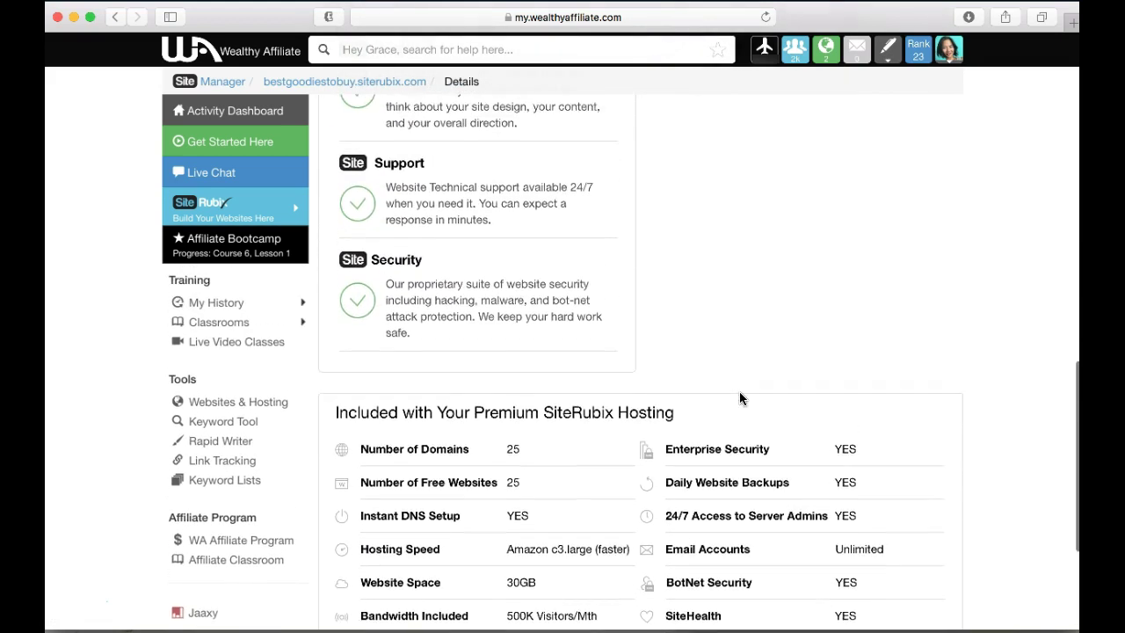
{"action": "scroll", "coordinate": [738, 398], "scroll_direction": "up", "scroll_amount": 5}
{"action": "scroll", "coordinate": [739, 398], "scroll_direction": "up", "scroll_amount": 5}
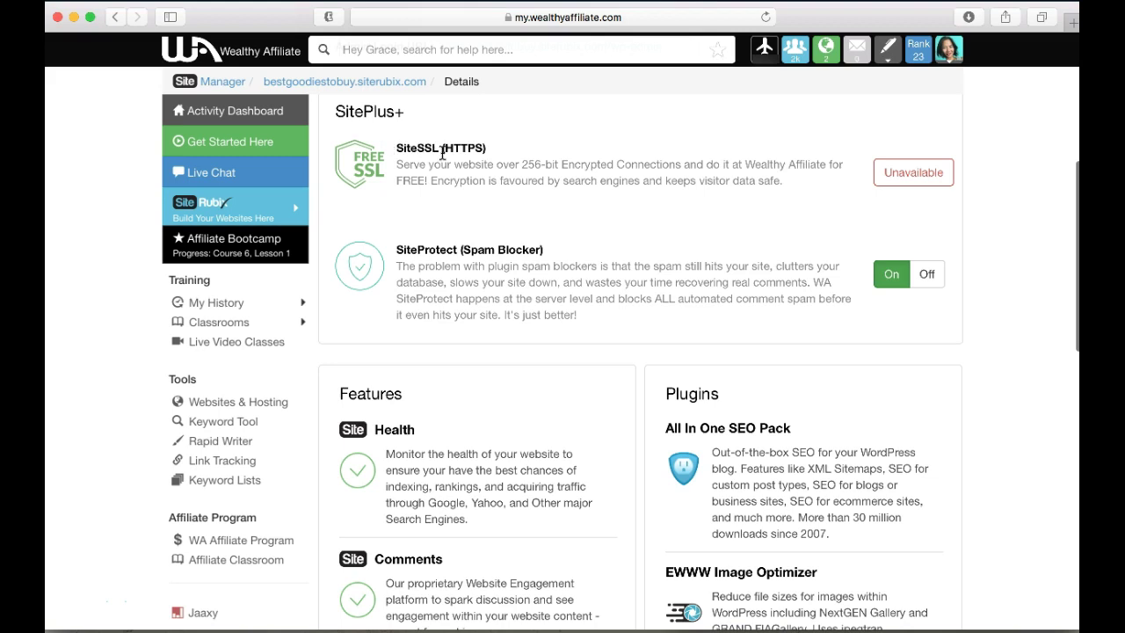
{"action": "scroll", "coordinate": [568, 220], "scroll_direction": "down", "scroll_amount": 2}
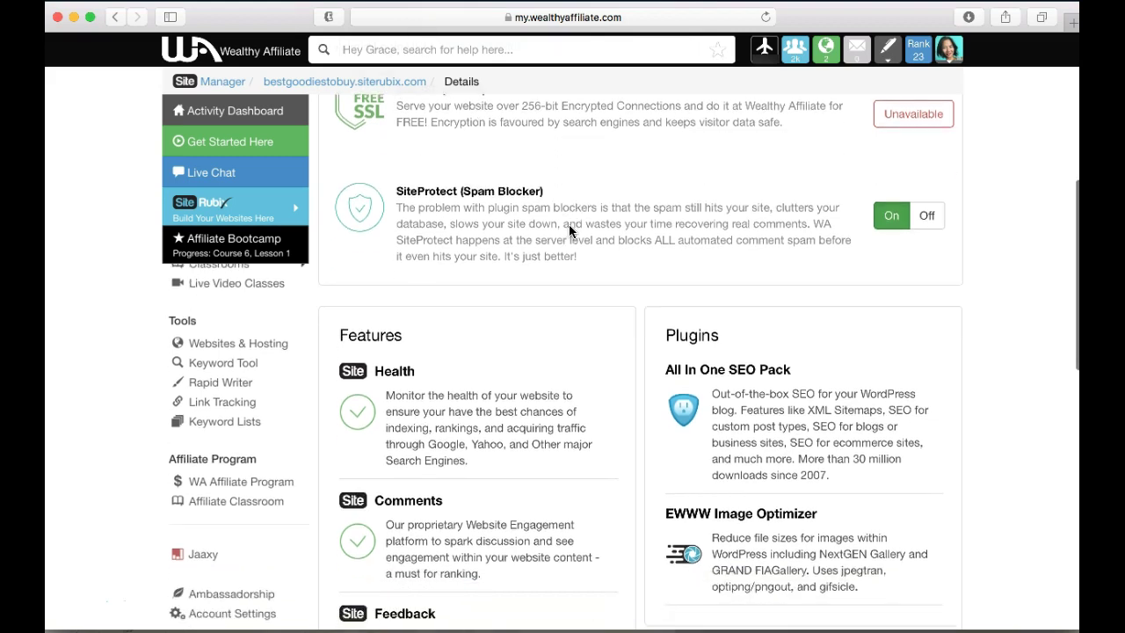
{"action": "scroll", "coordinate": [569, 230], "scroll_direction": "down", "scroll_amount": 10}
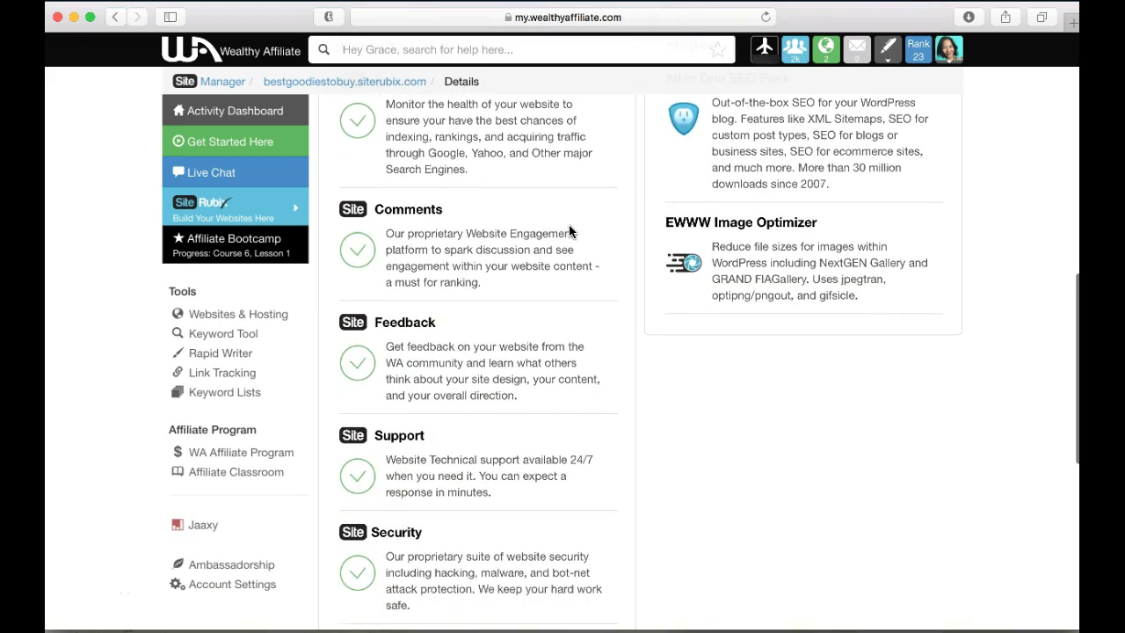
{"action": "scroll", "coordinate": [568, 231], "scroll_direction": "down", "scroll_amount": 14}
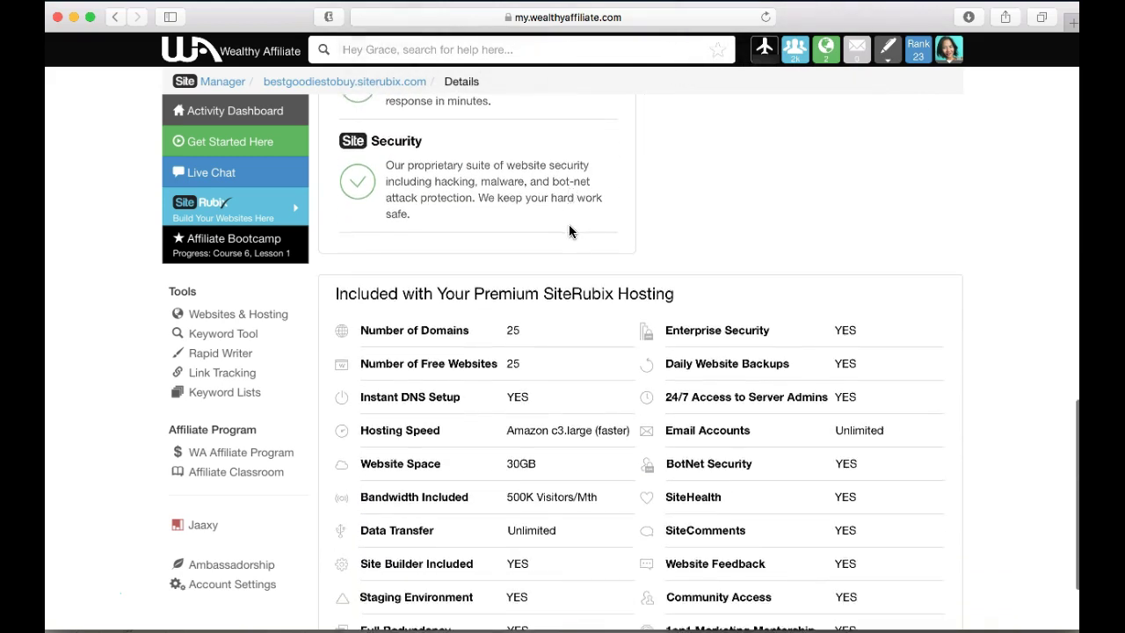
{"action": "scroll", "coordinate": [569, 231], "scroll_direction": "down", "scroll_amount": 3}
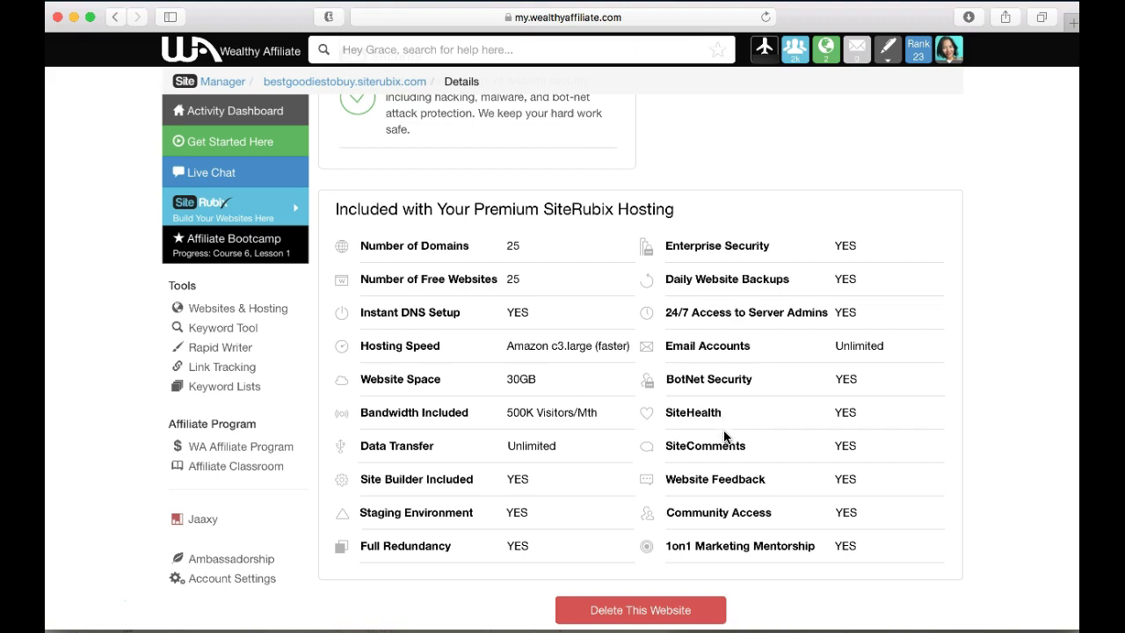
{"action": "scroll", "coordinate": [718, 423], "scroll_direction": "up", "scroll_amount": 5}
{"action": "scroll", "coordinate": [718, 423], "scroll_direction": "up", "scroll_amount": 10}
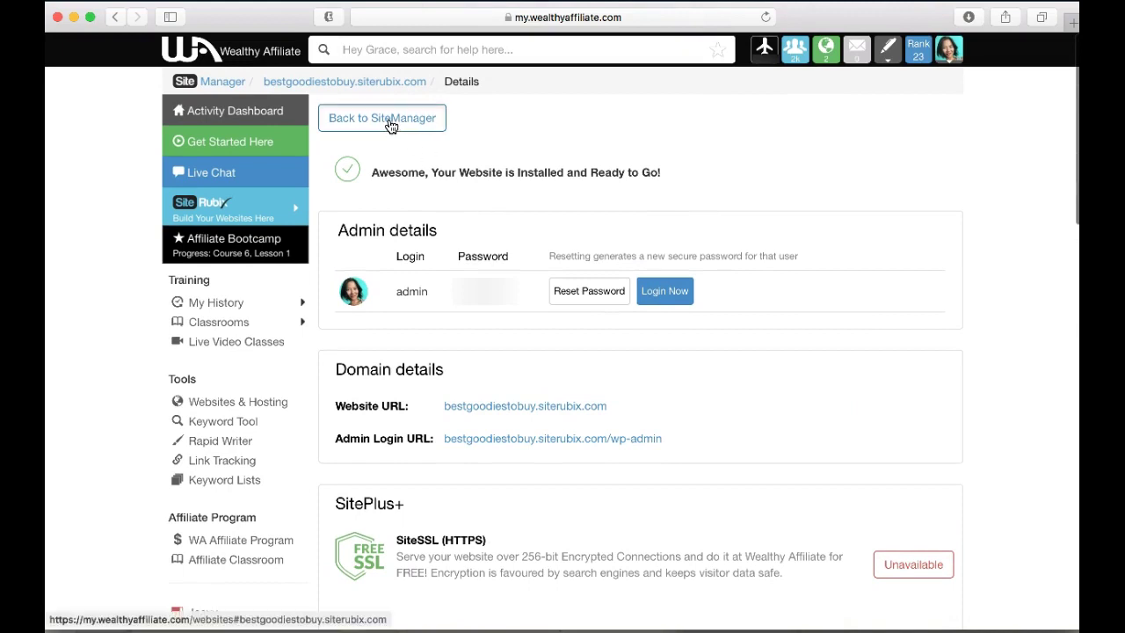
Go back from the Details page to the Site Manager listing for bestgoodiestobuy.siterubix.com
{"action": "left_click", "coordinate": [398, 119]}
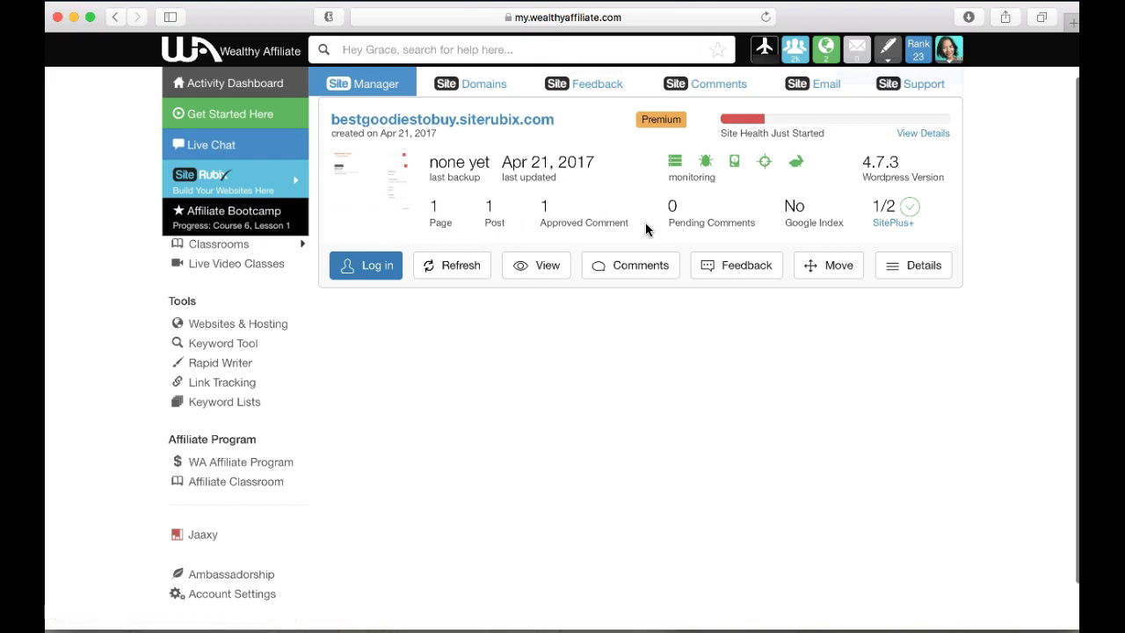
{"action": "scroll", "coordinate": [643, 227], "scroll_direction": "up", "scroll_amount": 2}
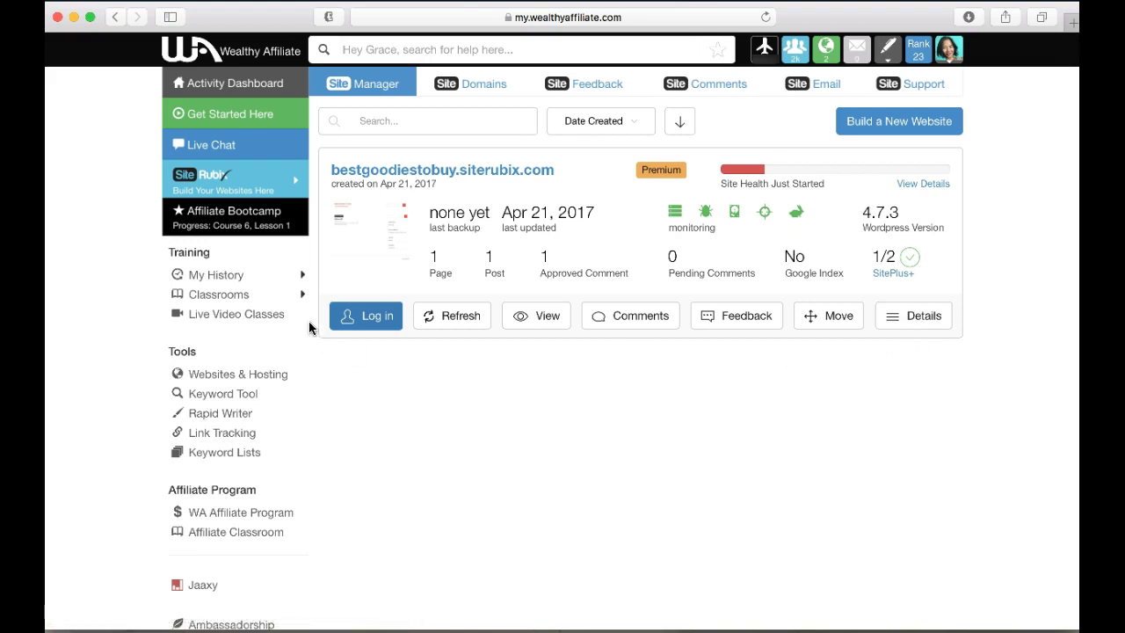
{"action": "left_click", "coordinate": [246, 154]}
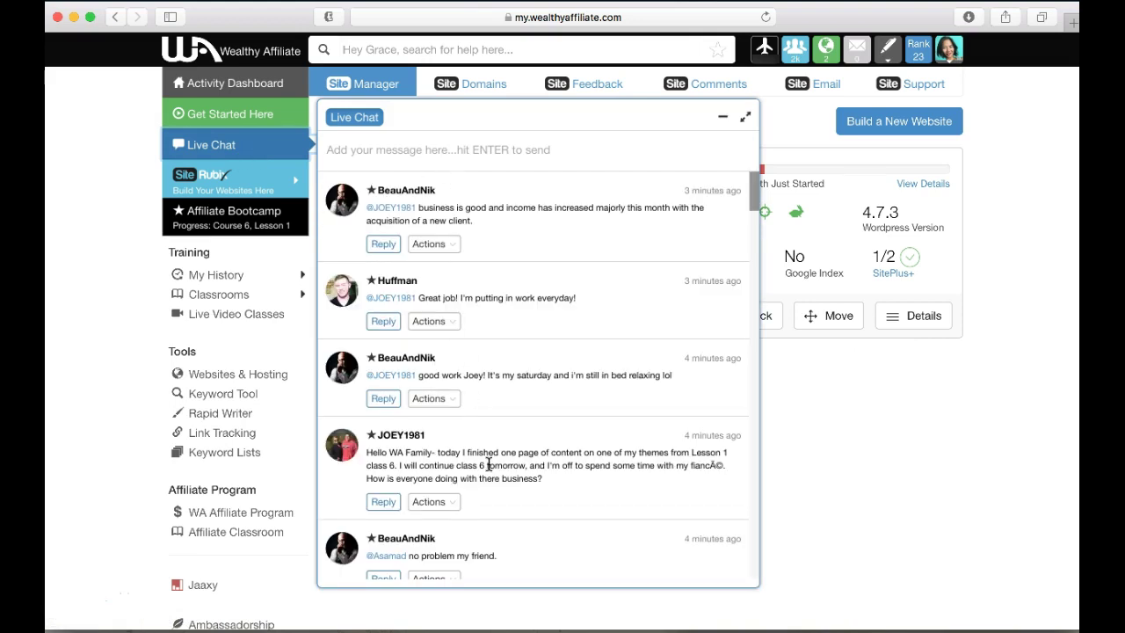
{"action": "left_click", "coordinate": [835, 476]}
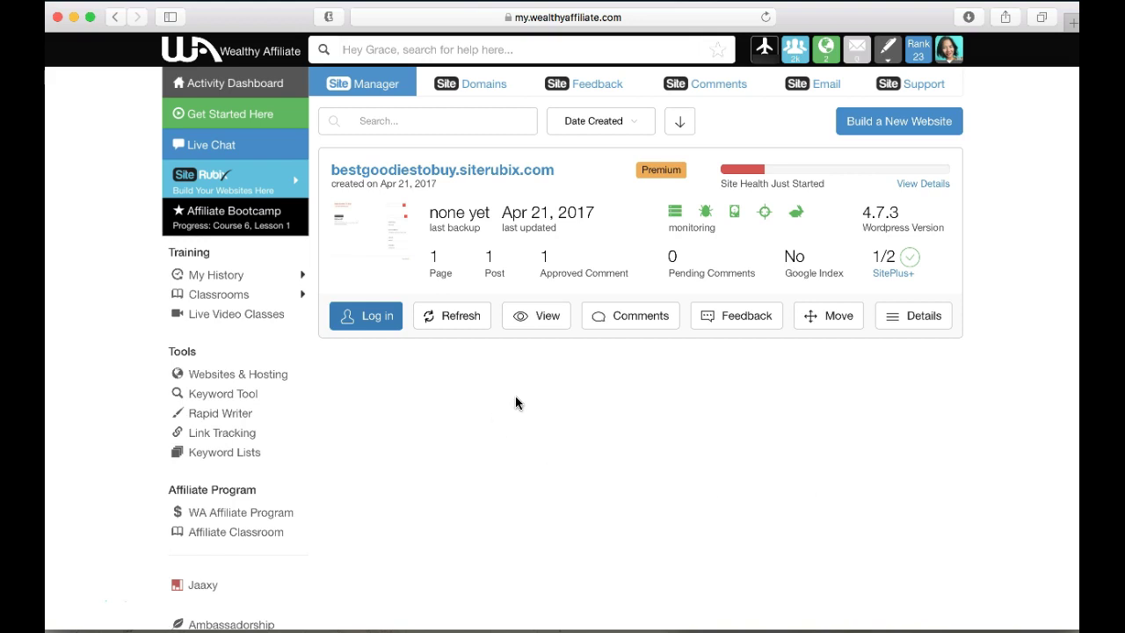
{"action": "mouse_move", "coordinate": [280, 181]}
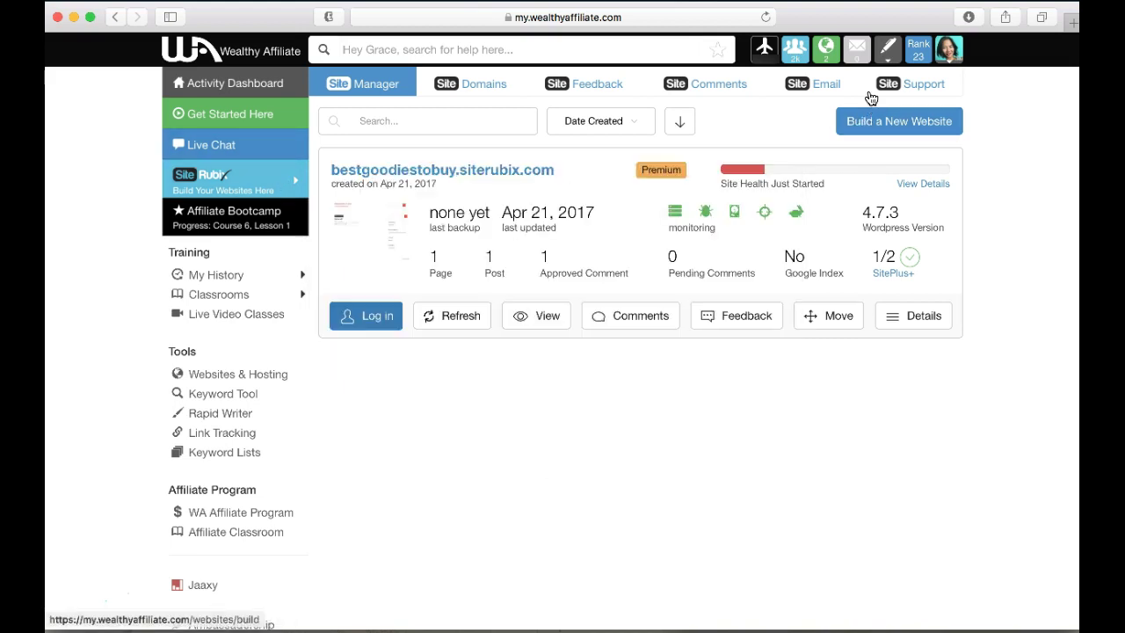
{"action": "mouse_move", "coordinate": [886, 52]}
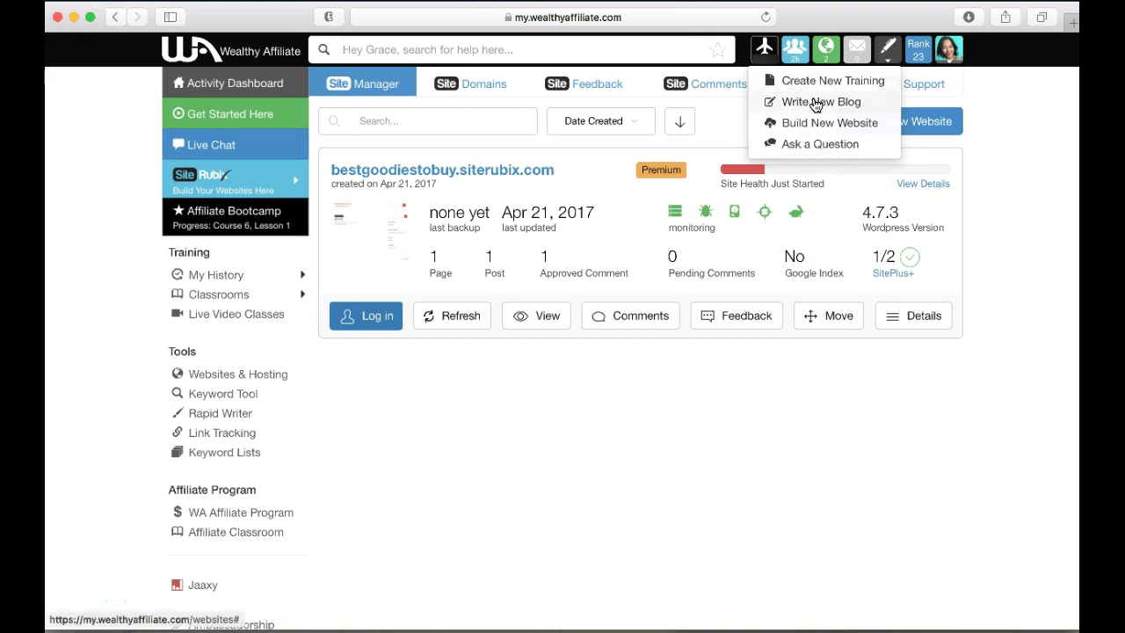
{"action": "left_click", "coordinate": [624, 385]}
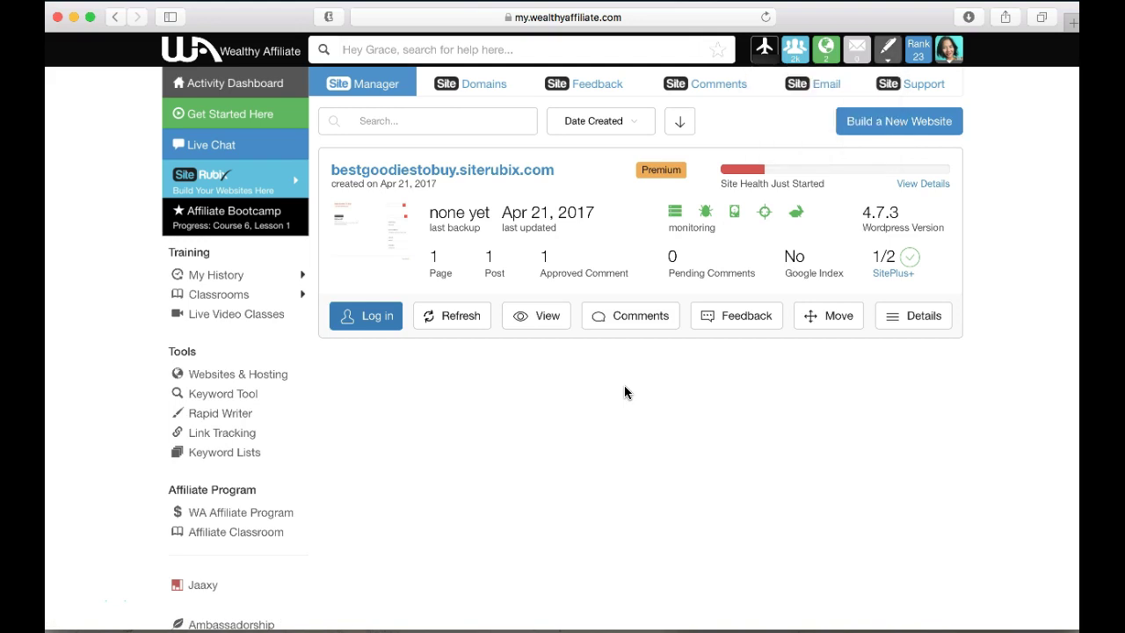